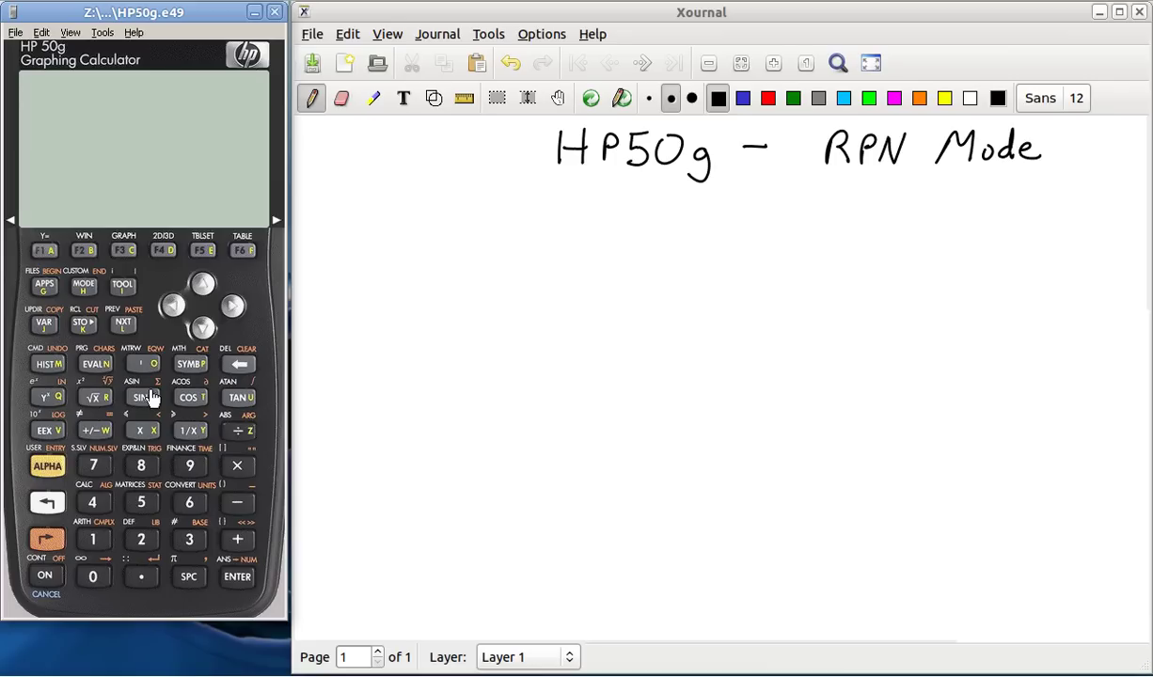
Power on the emulated HP 50g so its empty RPN stack appears
left_click(45, 578)
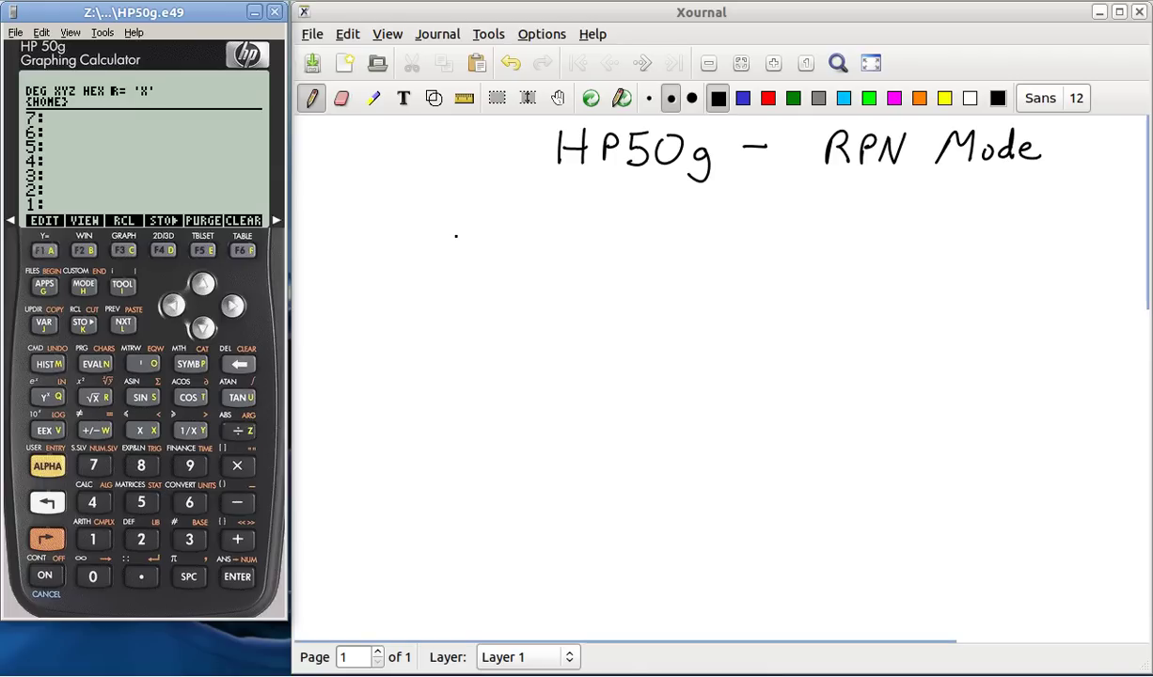
Handwrite 2 + 2 = 4 with arrows beneath it and the RPN steps 2, enter, 2, + beside it
left_click_drag(691, 580, 721, 594)
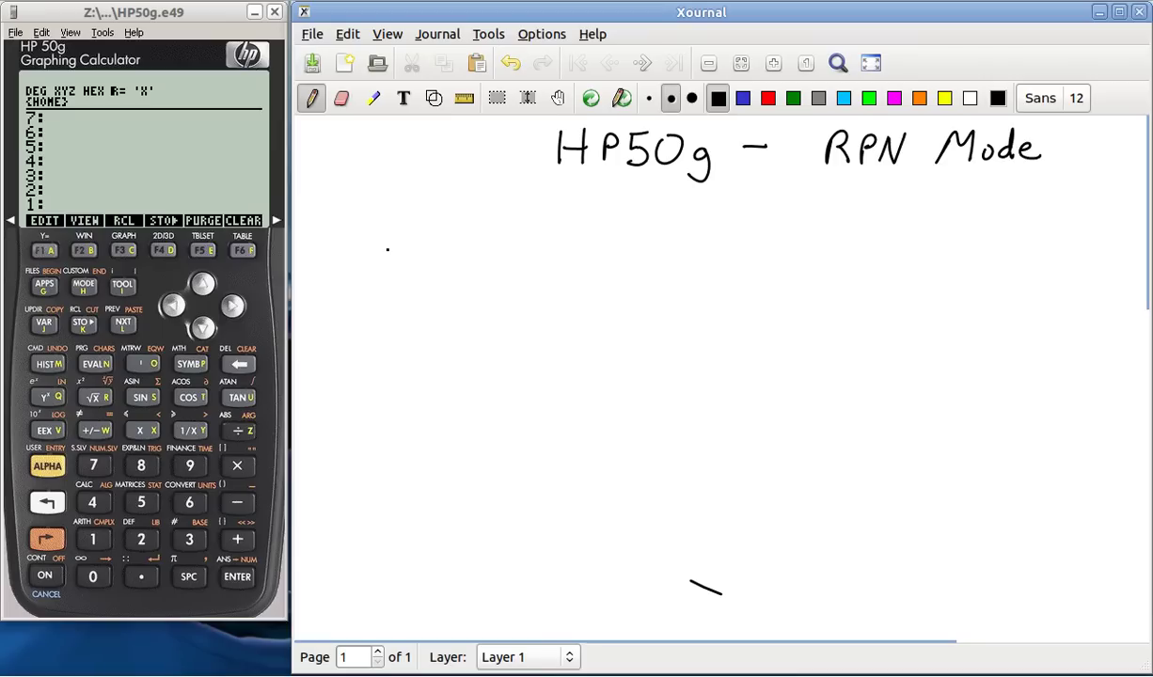
left_click_drag(400, 244, 403, 270)
left_click_drag(480, 241, 503, 266)
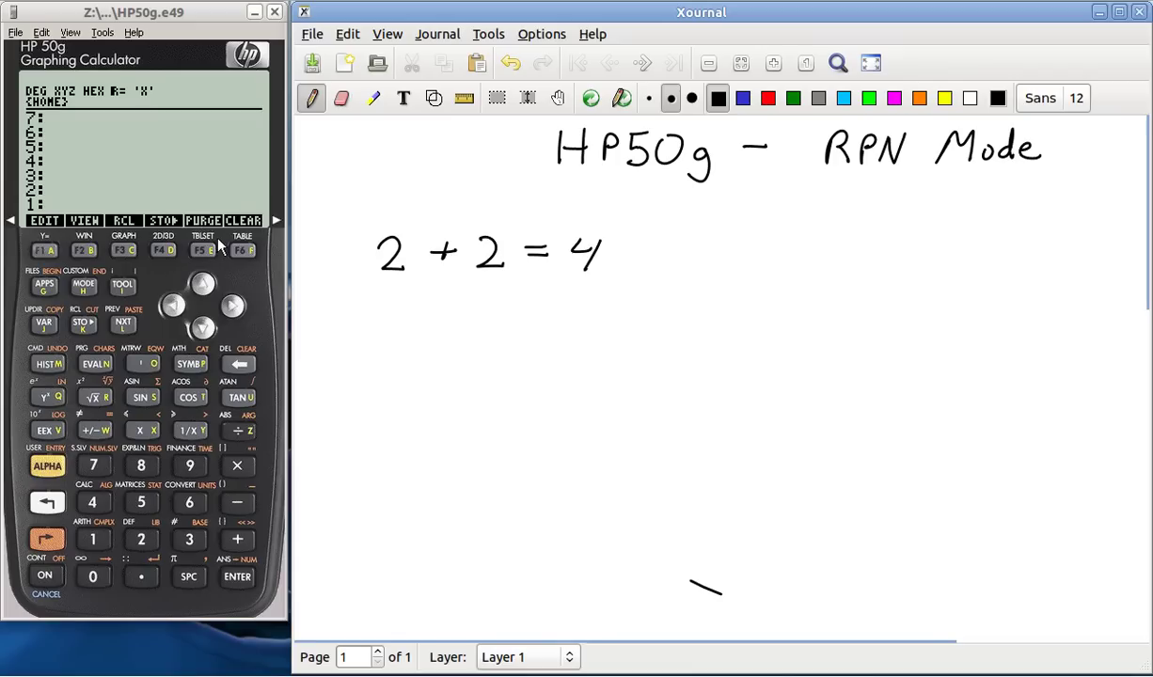
left_click_drag(393, 287, 383, 308)
left_click_drag(483, 298, 490, 284)
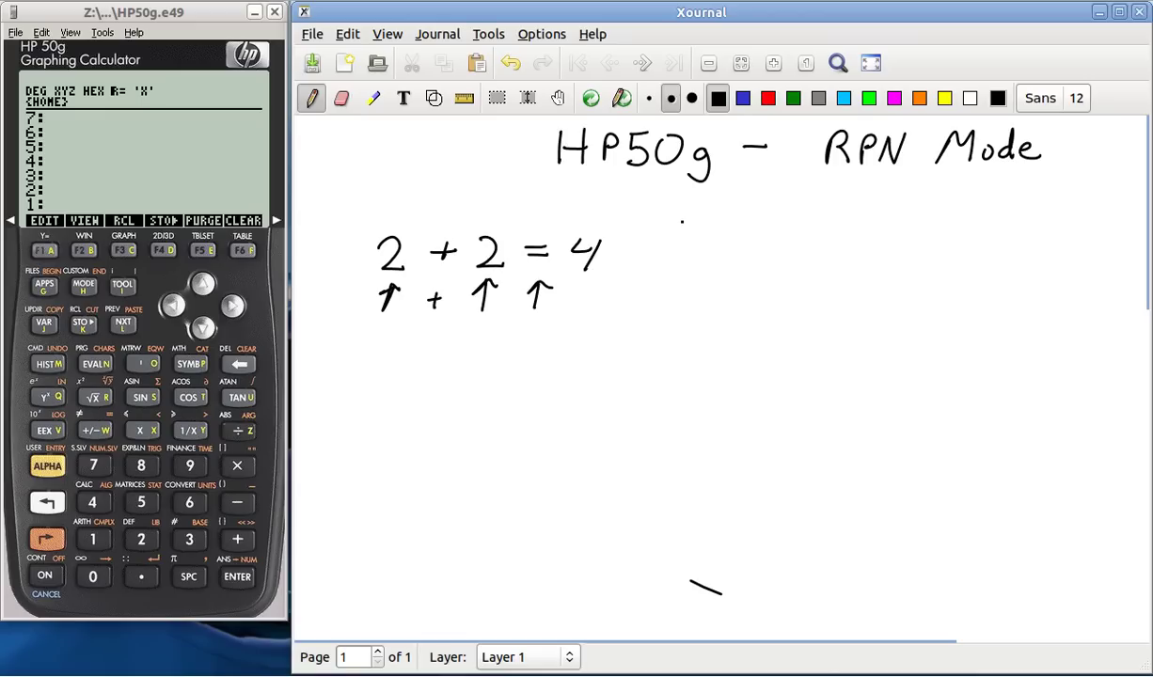
mouse_move(708, 229)
left_mouse_down()
mouse_move(723, 283)
mouse_move(767, 291)
mouse_move(777, 272)
mouse_move(815, 275)
left_mouse_up()
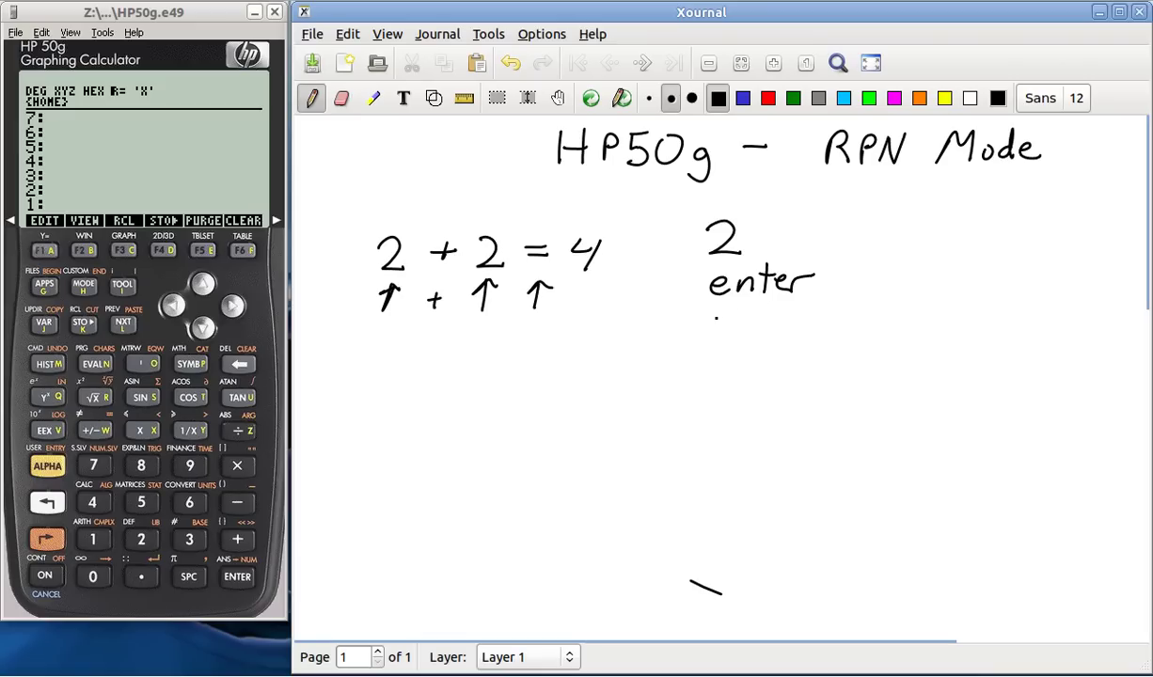
left_click_drag(711, 321, 727, 330)
left_click(141, 544)
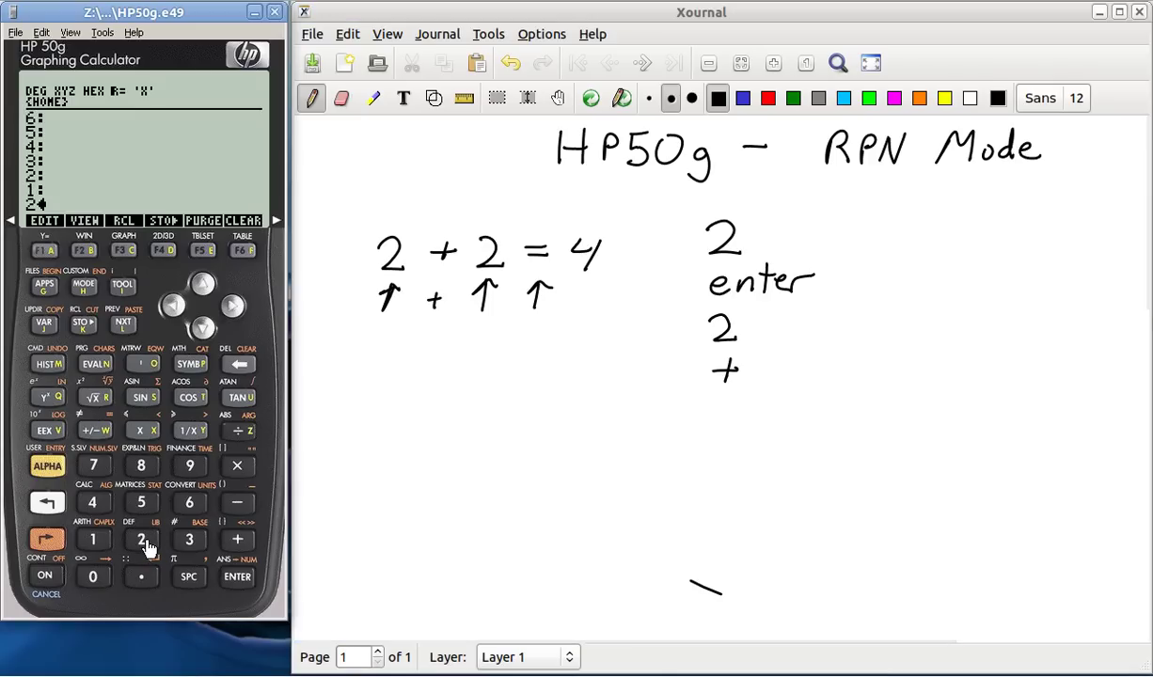
left_click(237, 583)
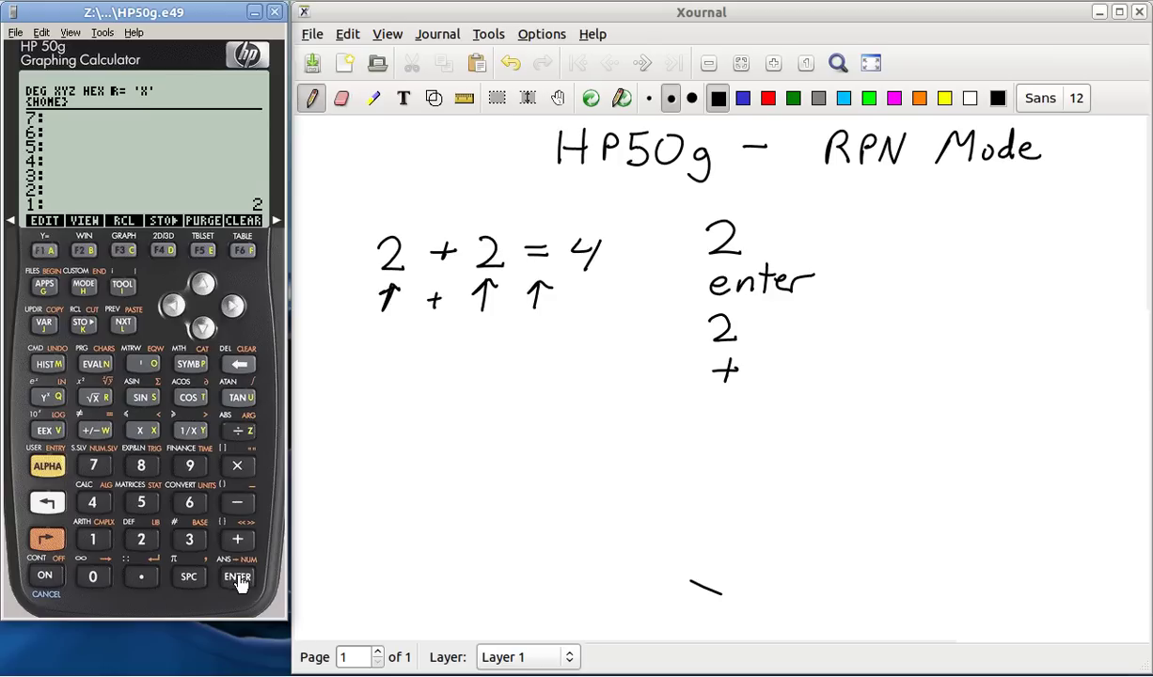
left_click(142, 543)
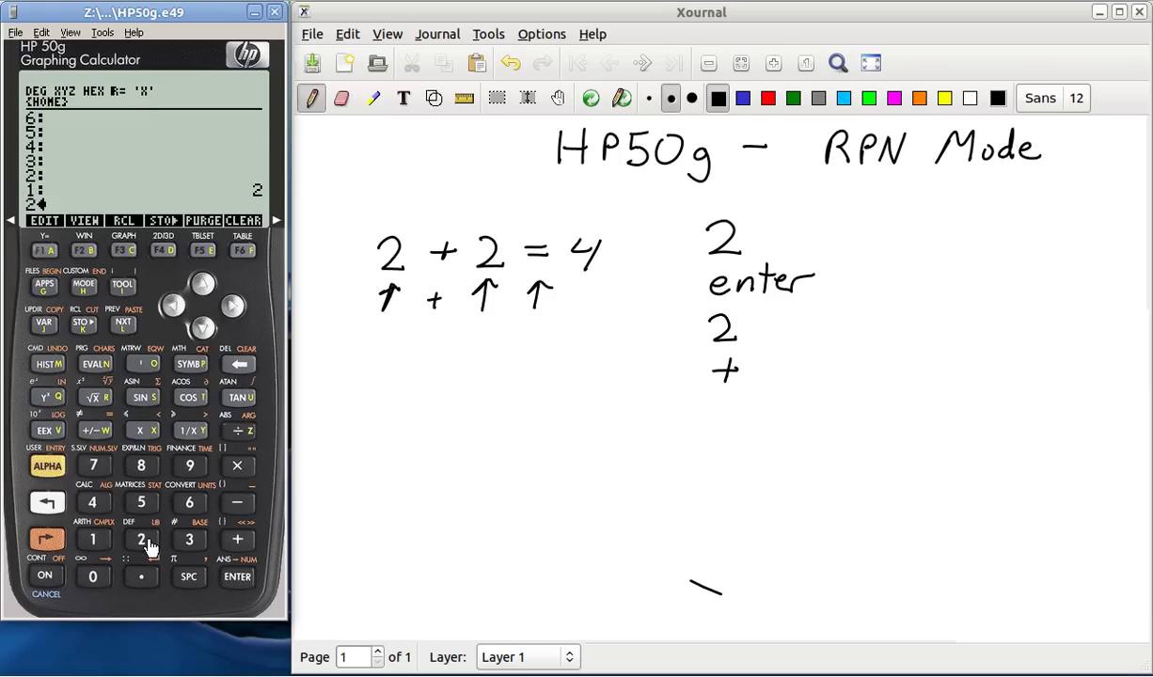
left_click(238, 543)
left_click(239, 364)
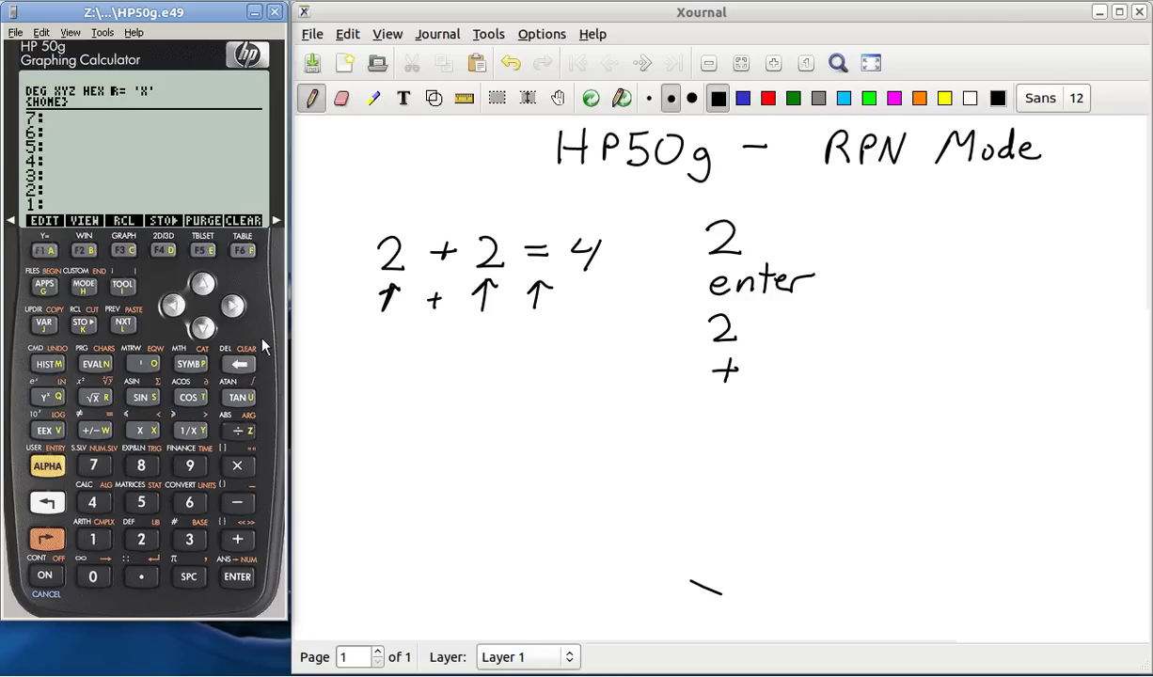
left_click(143, 544)
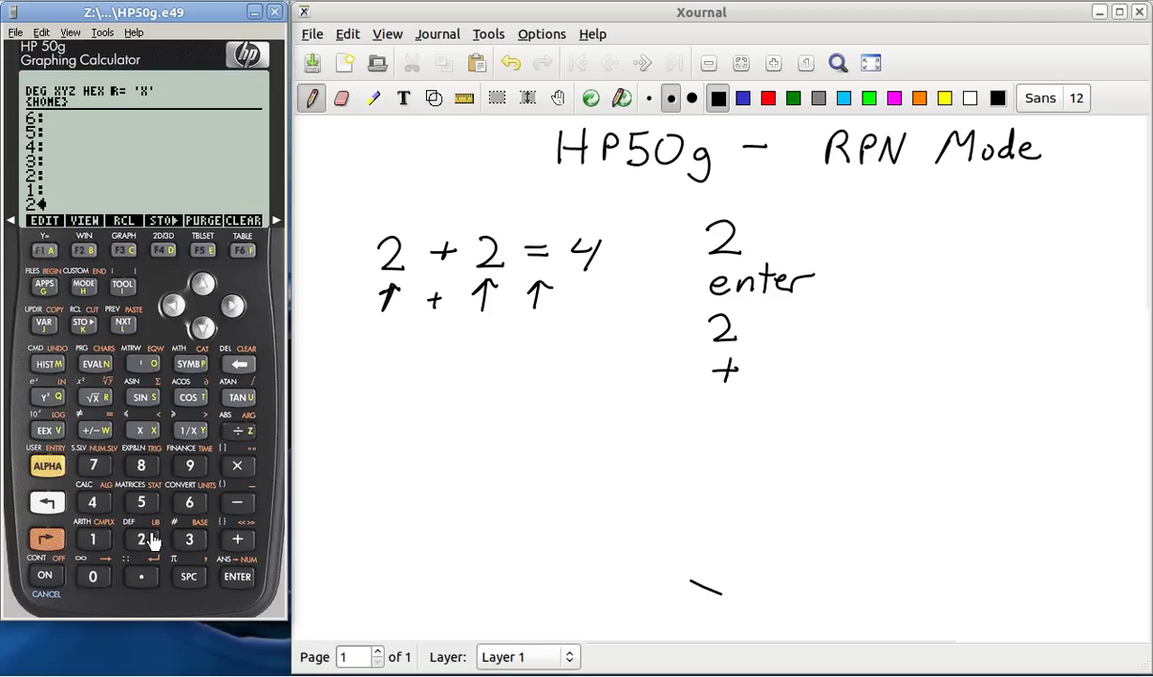
left_click(239, 542)
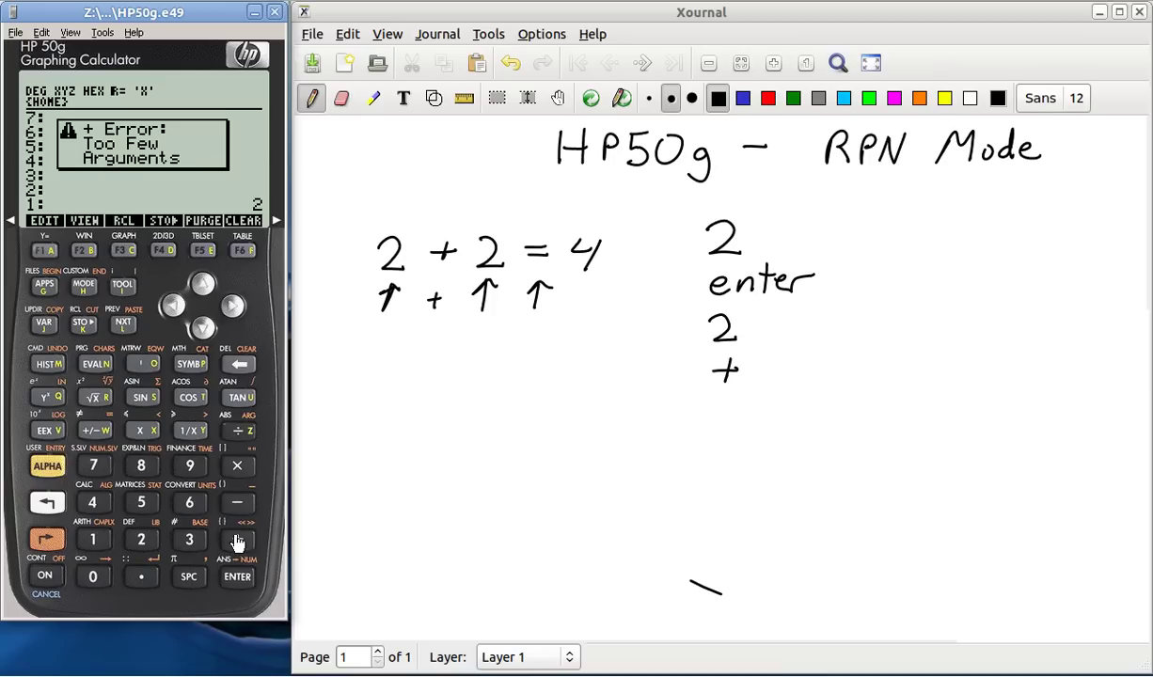
left_click(238, 364)
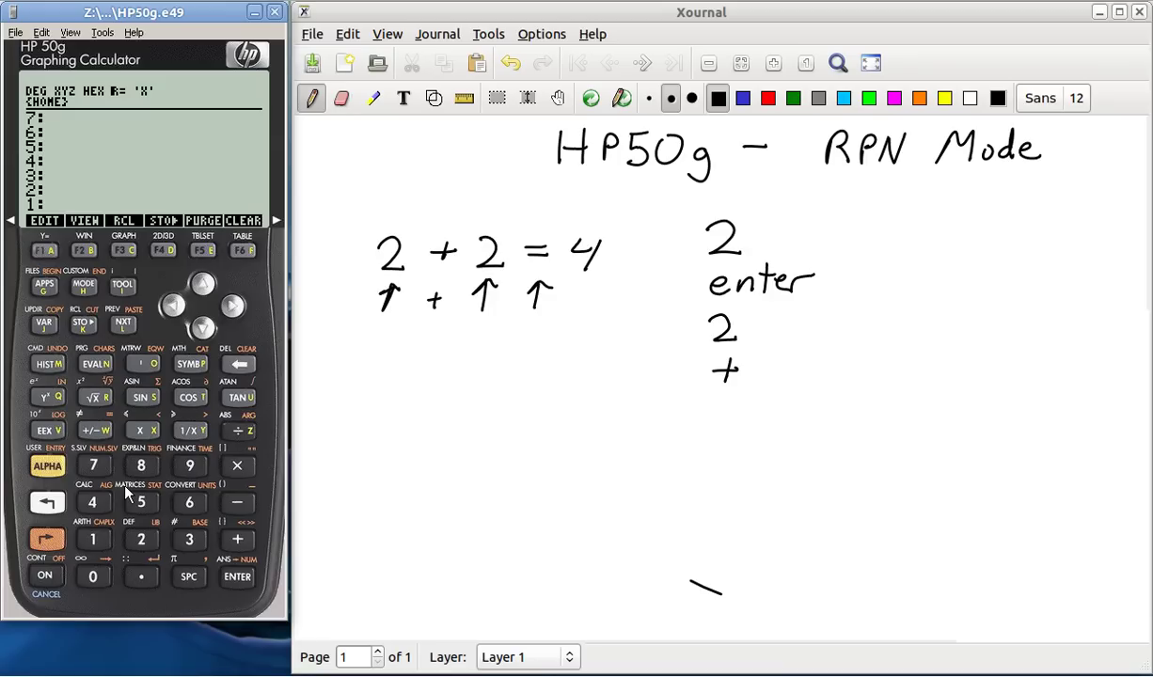
Rub out the equation, arrows and RPN steps column, returning to the pen afterwards
mouse_move(724, 369)
left_mouse_down()
mouse_move(711, 342)
mouse_move(729, 297)
mouse_move(699, 298)
mouse_move(716, 237)
mouse_move(706, 287)
mouse_move(784, 292)
mouse_move(562, 260)
mouse_move(377, 275)
mouse_move(556, 254)
mouse_move(379, 243)
mouse_move(383, 303)
mouse_move(540, 290)
mouse_move(471, 321)
mouse_move(671, 457)
mouse_move(661, 560)
mouse_move(715, 600)
left_mouse_up()
key("ctrl+shift+p")
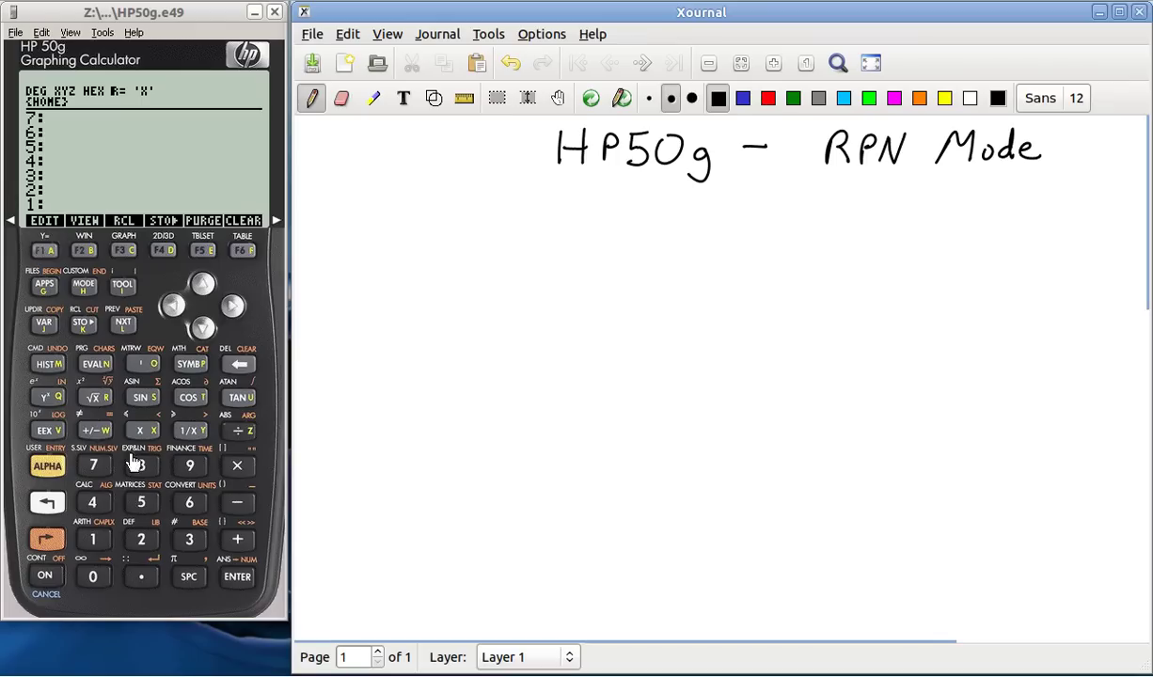
Push 77 onto the stack, then drop it and undo the drop, twice
left_click(95, 467)
left_click(102, 475)
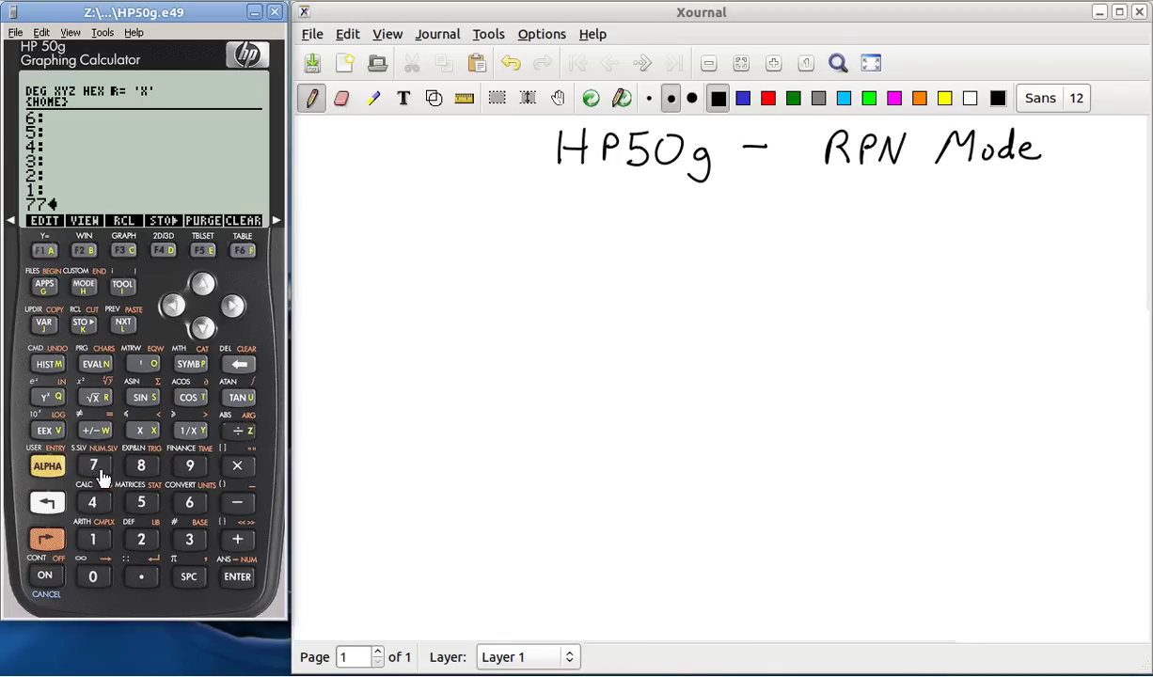
left_click(240, 578)
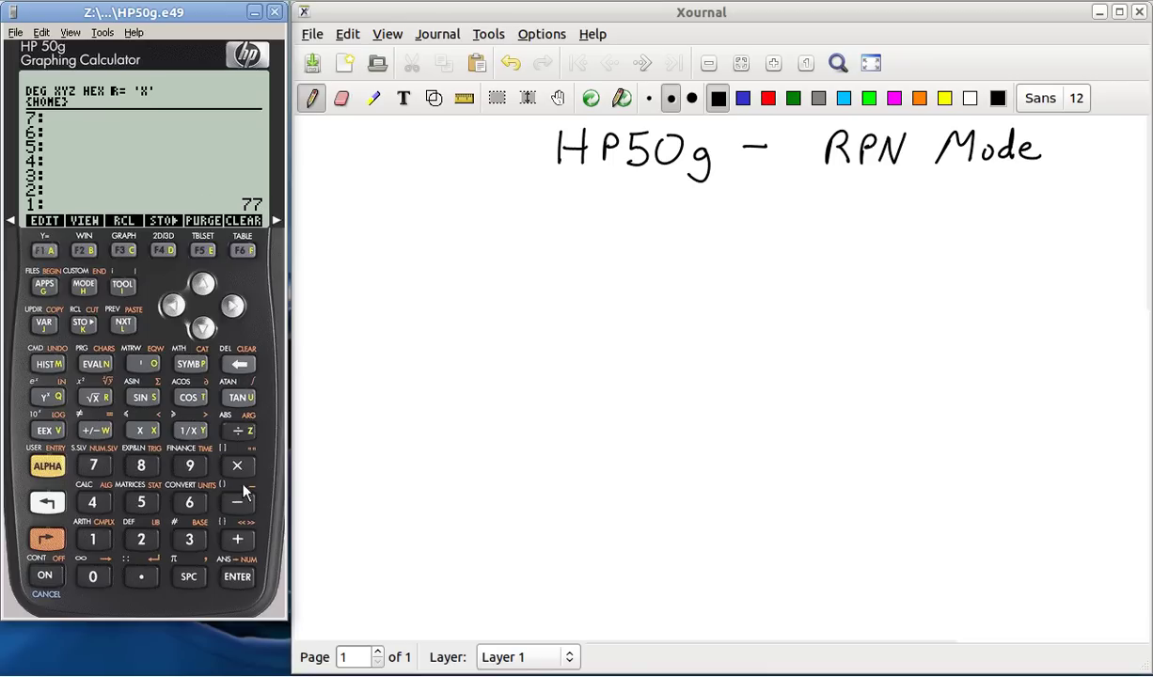
key("BackSpace")
key("ctrl+z")
key("BackSpace")
key("ctrl+z")
Push 66, 55 and 44 onto the stack
left_click(191, 504)
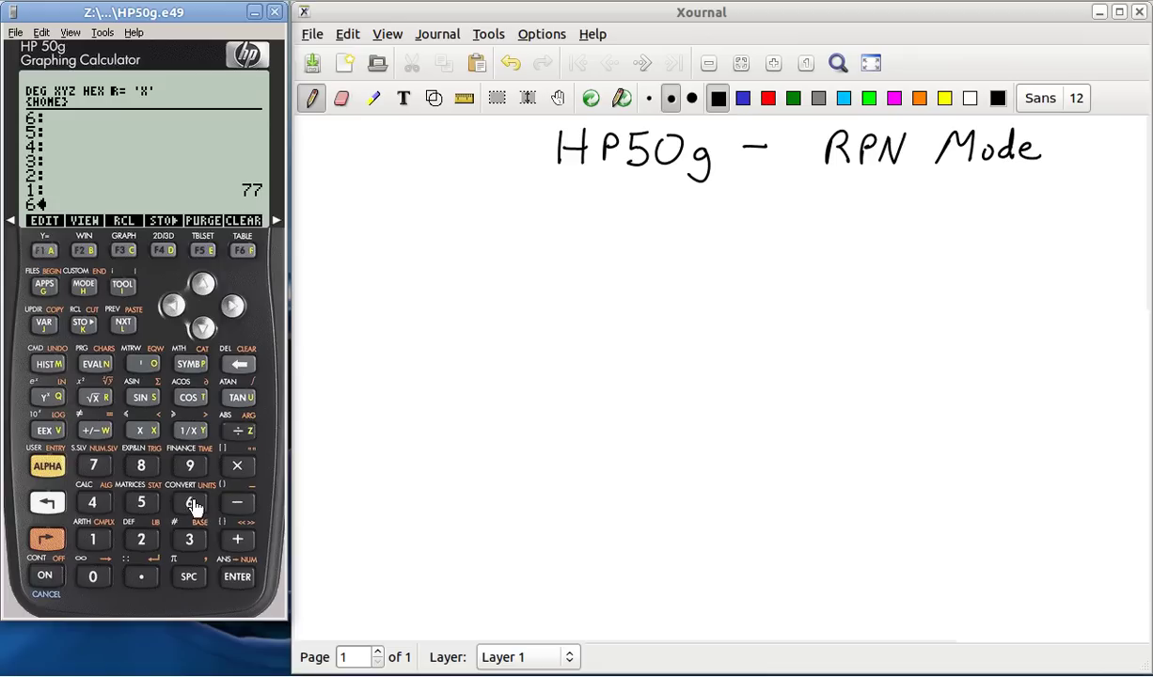
left_click(192, 504)
left_click(236, 574)
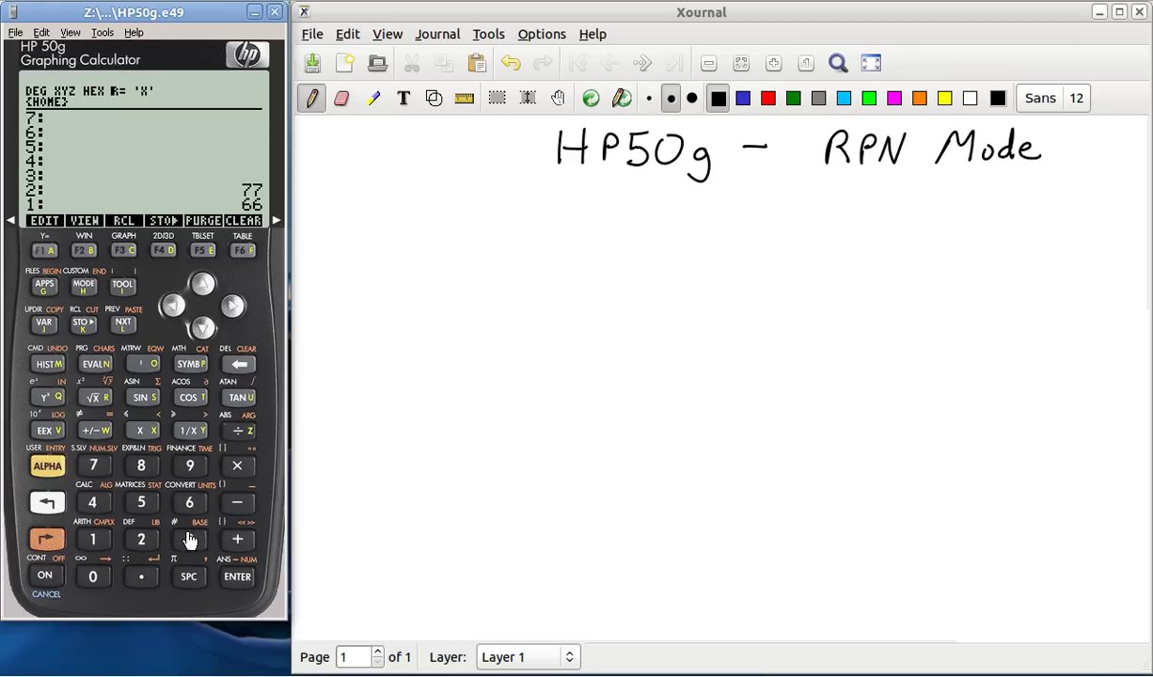
left_click(141, 502)
left_click(141, 502)
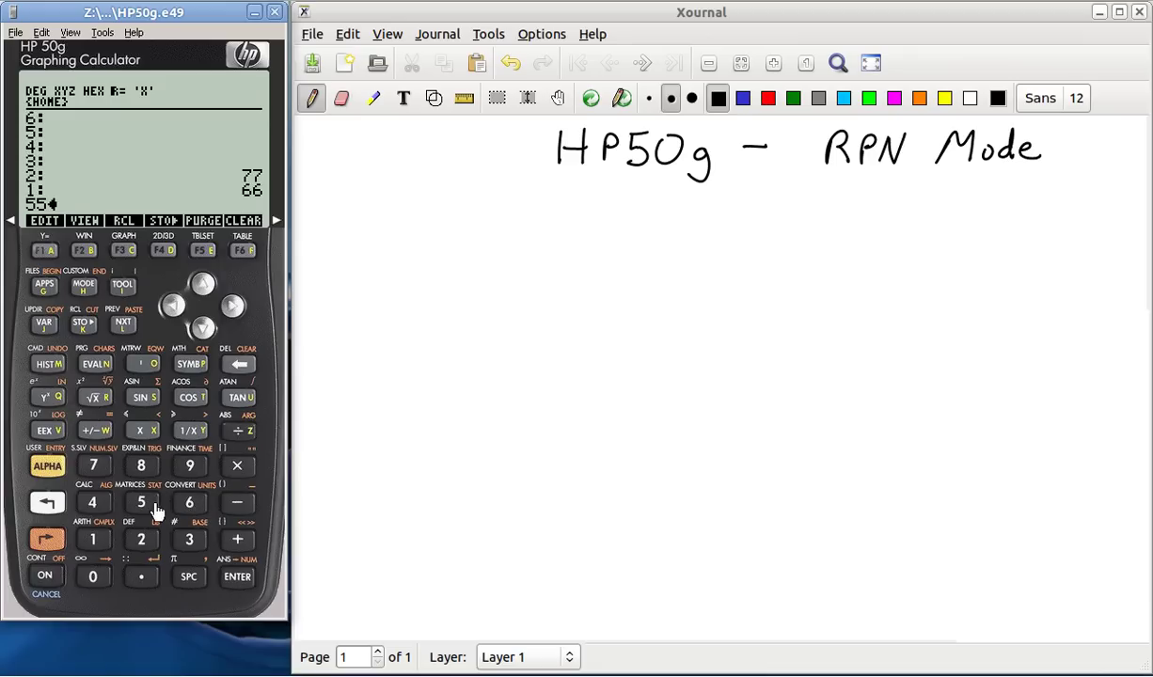
left_click(231, 577)
left_click(94, 504)
left_click(96, 506)
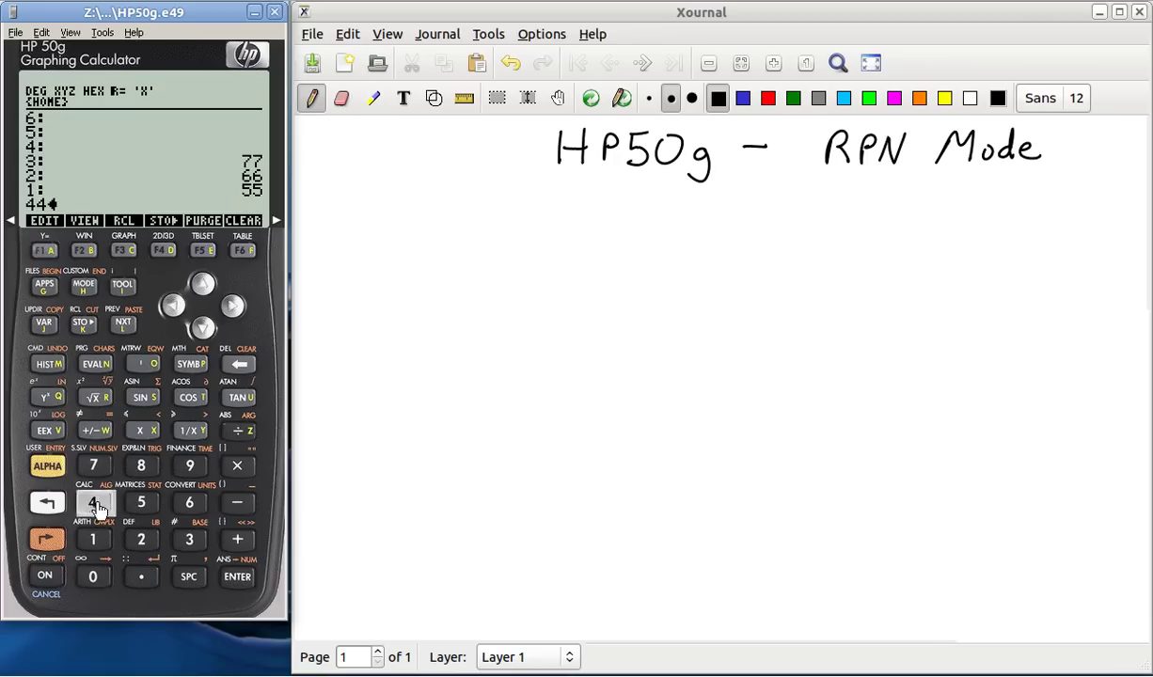
left_click(237, 577)
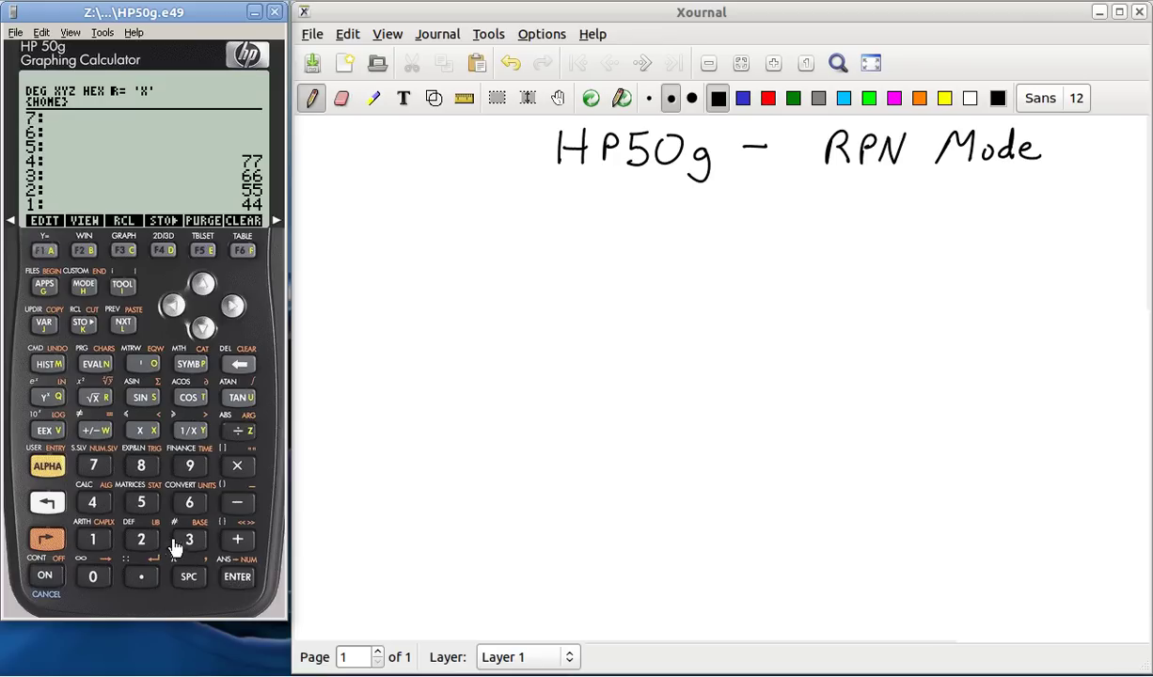
Push 33, 22 and 11, leaving 11 on level 1
left_click(189, 541)
left_click(188, 541)
left_click(237, 573)
left_click(142, 541)
left_click(142, 541)
left_click(237, 573)
left_click(94, 542)
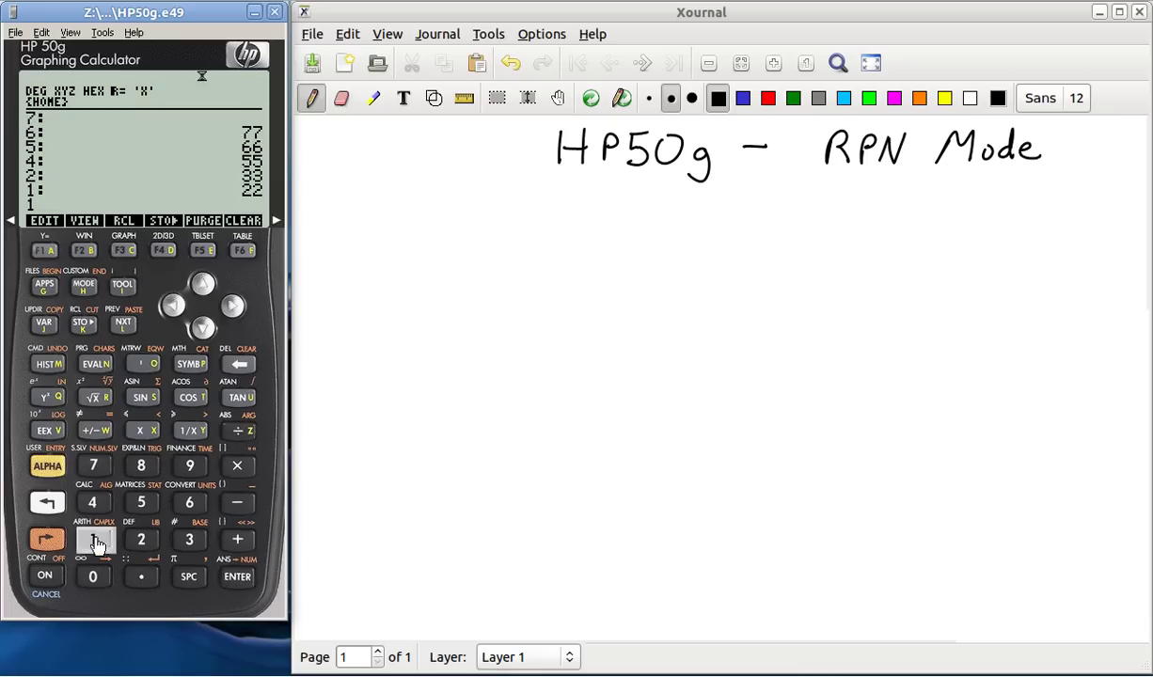
left_click(95, 541)
left_click(236, 569)
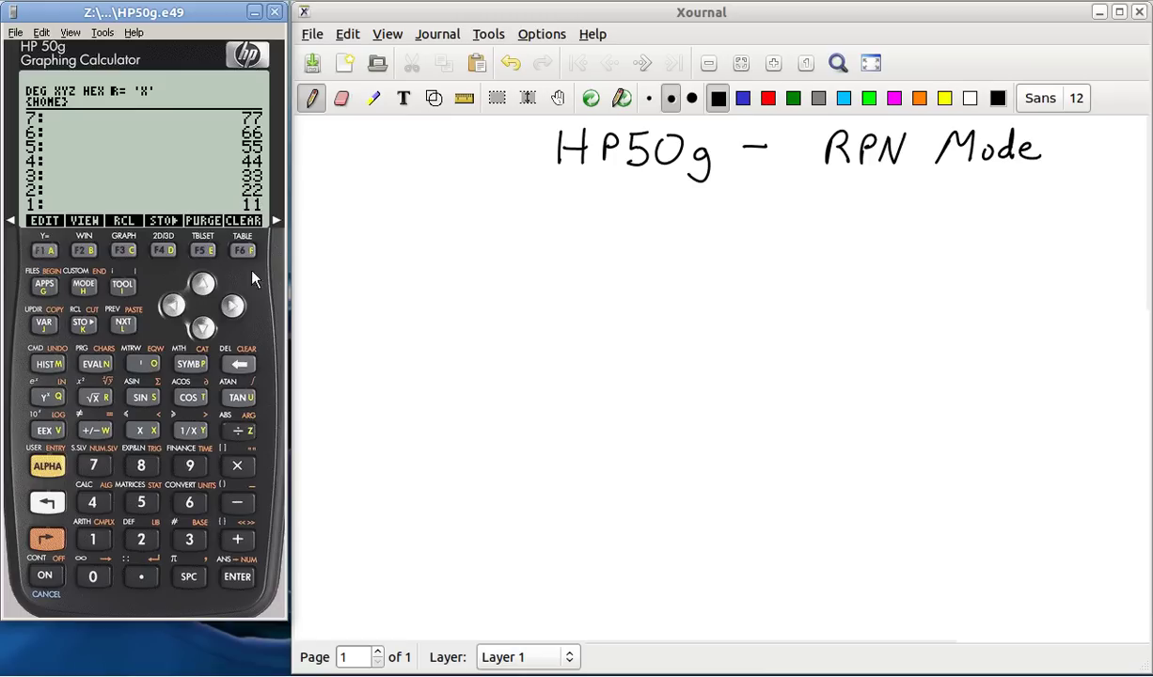
Divide 22 by 11, leaving 2 on level 1 beneath 33
left_click(240, 434)
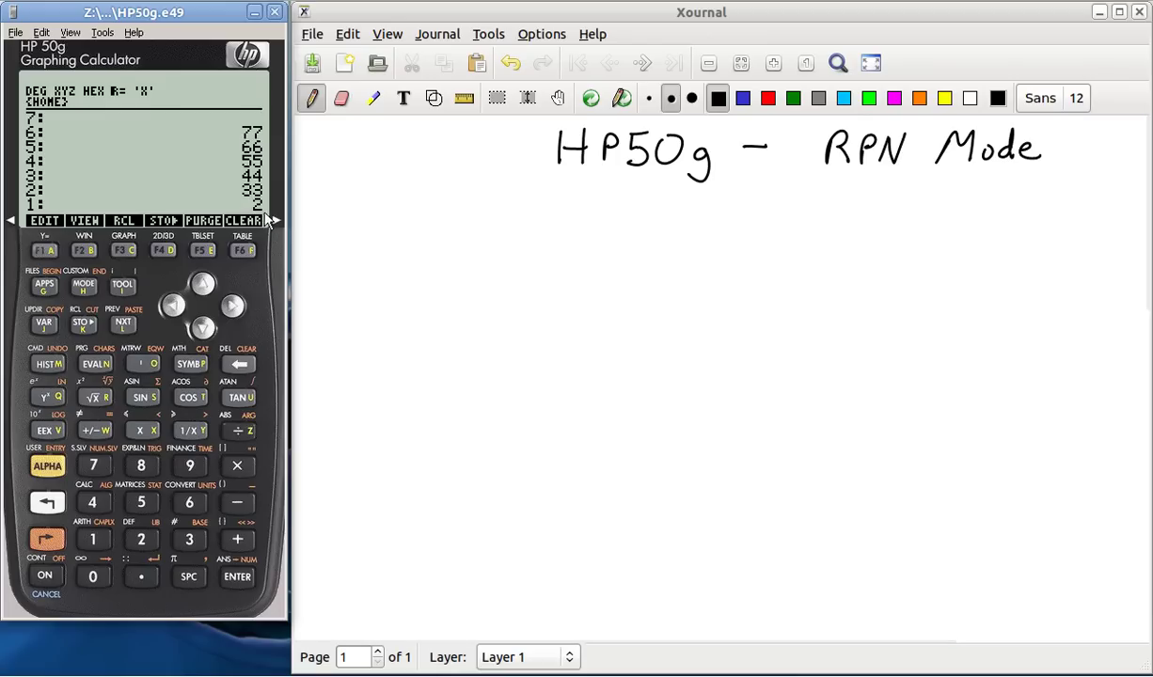
Drop the quotient 2, re-enter 22 and 11, and open the interactive stack browser
left_click(237, 367)
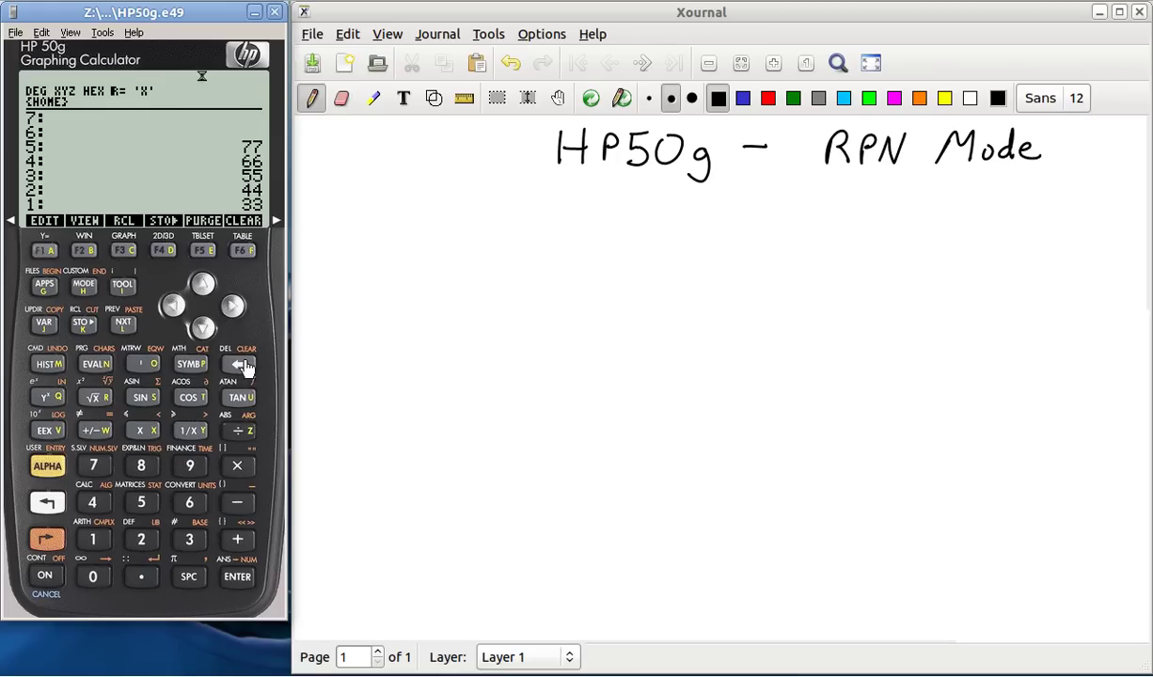
left_click(142, 539)
left_click(143, 539)
left_click(235, 580)
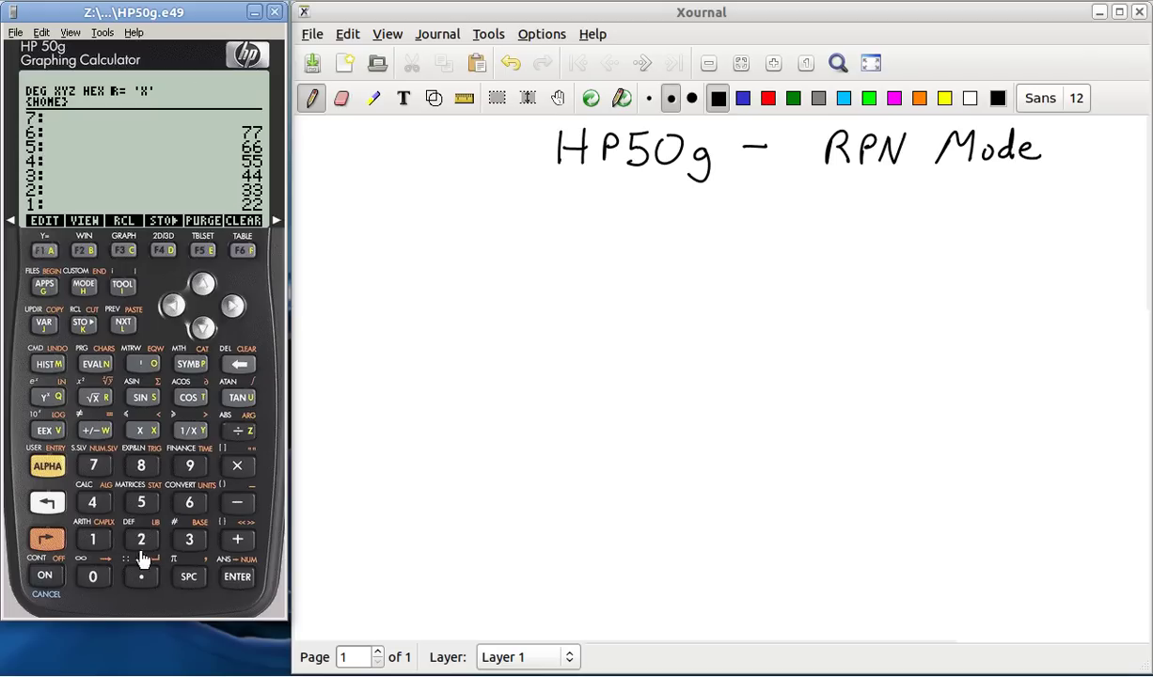
left_click(94, 539)
left_click(93, 539)
left_click(240, 580)
left_click(204, 287)
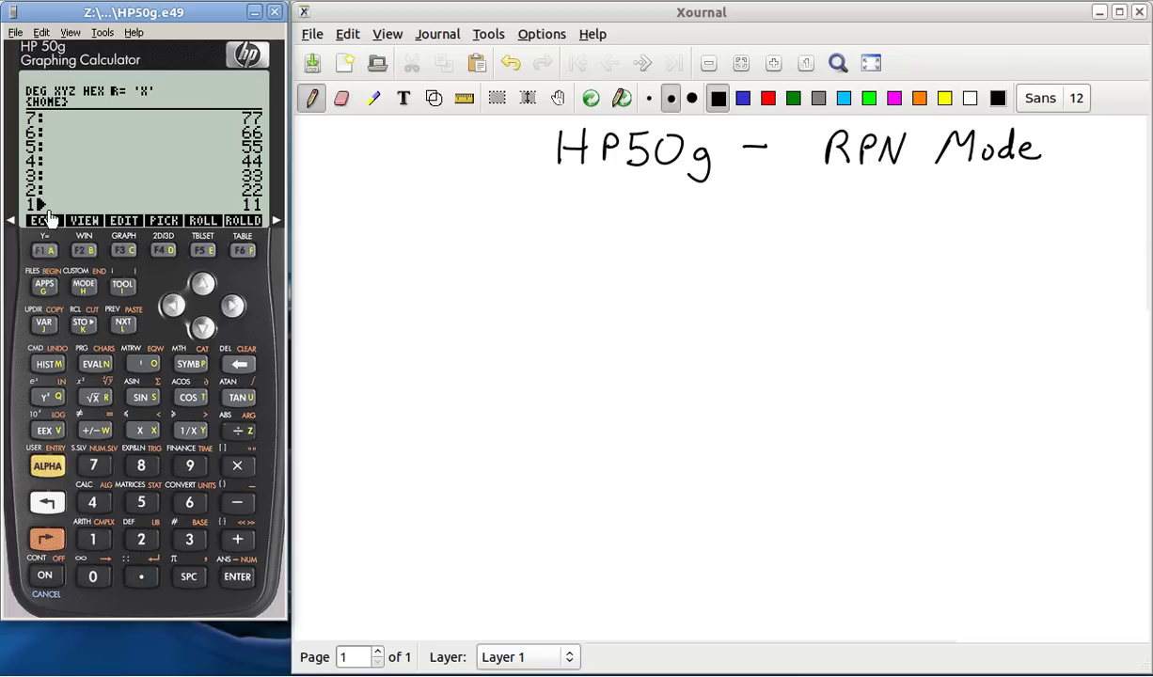
Point at level 6 and ROLL twice, moving 66 and 55 down to levels 2 and 1
left_click(203, 286)
left_click(204, 288)
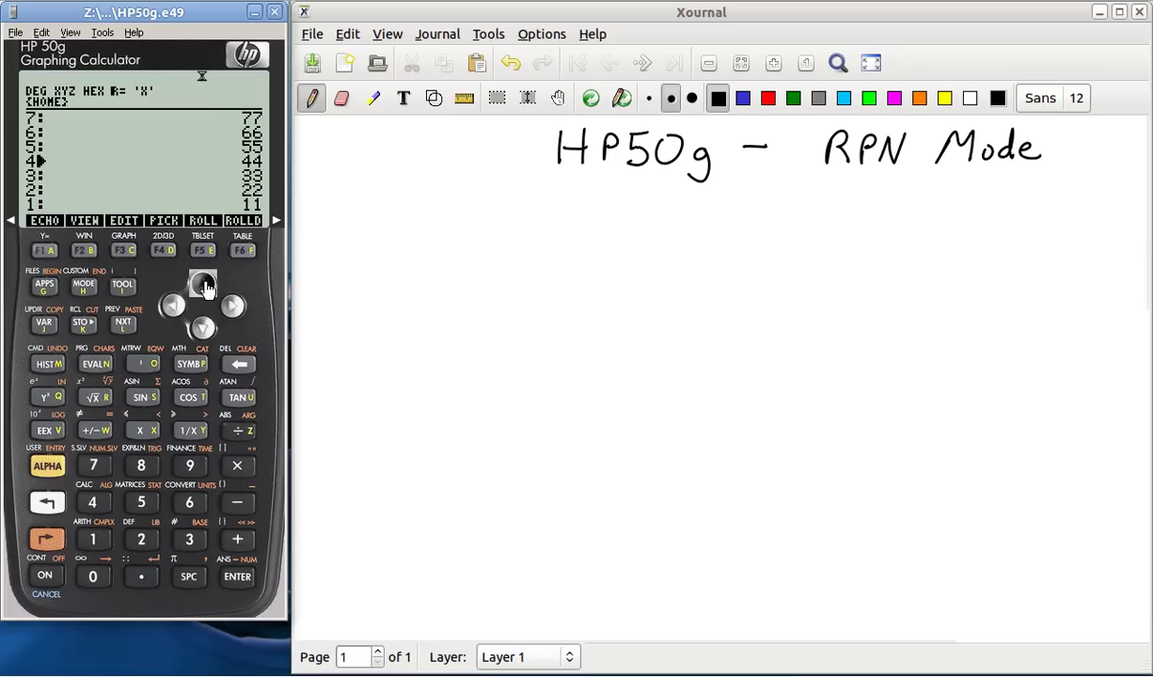
left_click(204, 287)
left_click(204, 287)
left_click(204, 287)
left_click(203, 251)
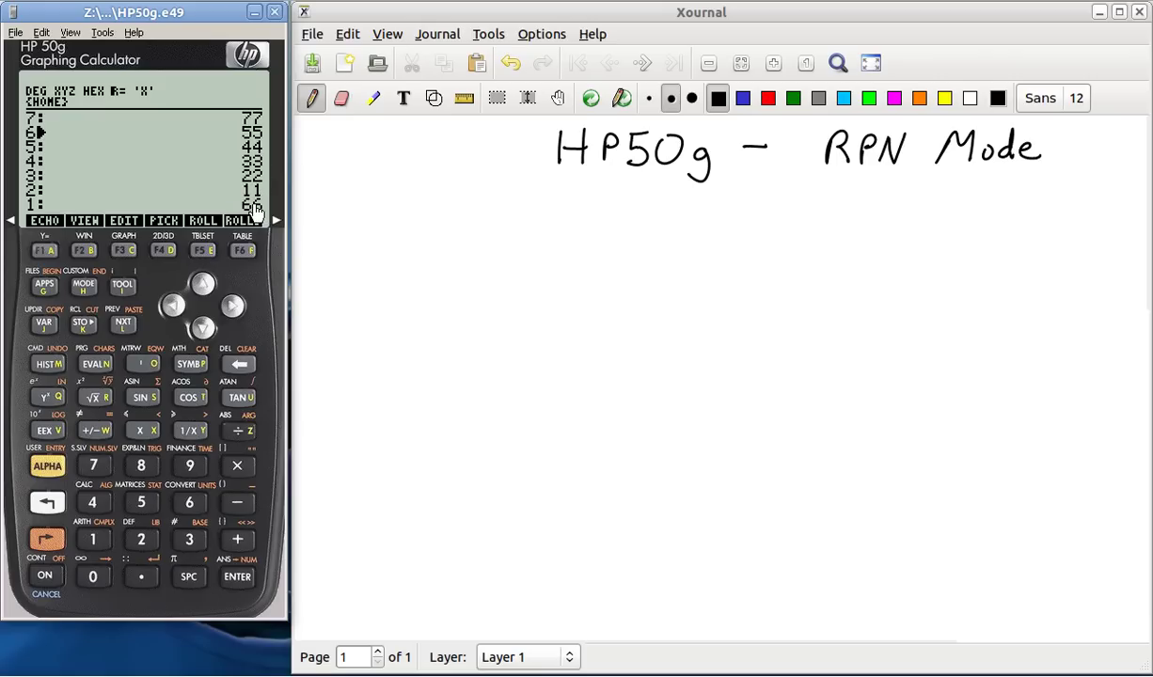
left_click(204, 252)
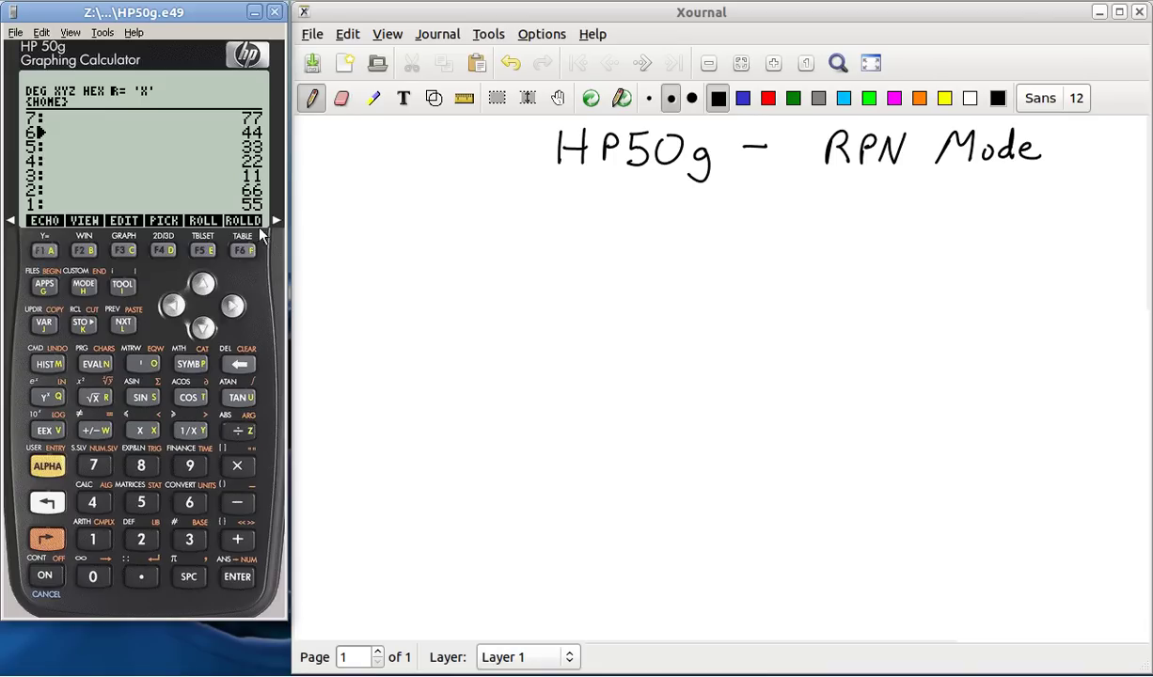
ROLLD twice to return 55 and 66 to level 6, then exit the interactive stack
left_click(244, 259)
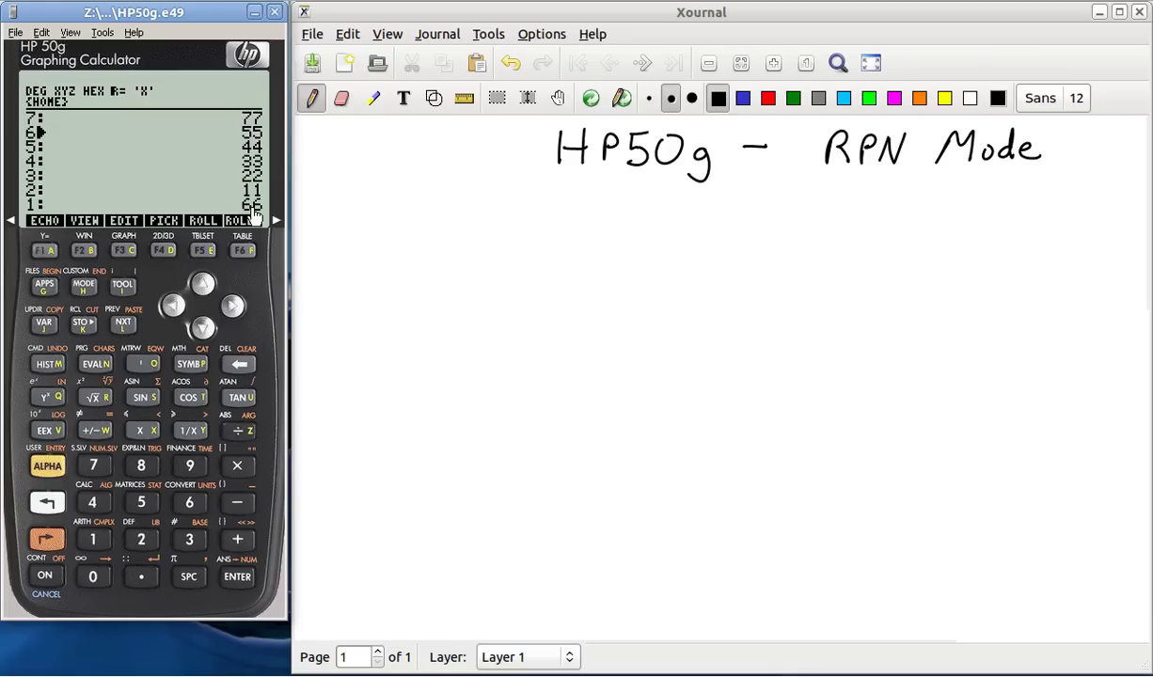
left_click(243, 252)
left_click(46, 574)
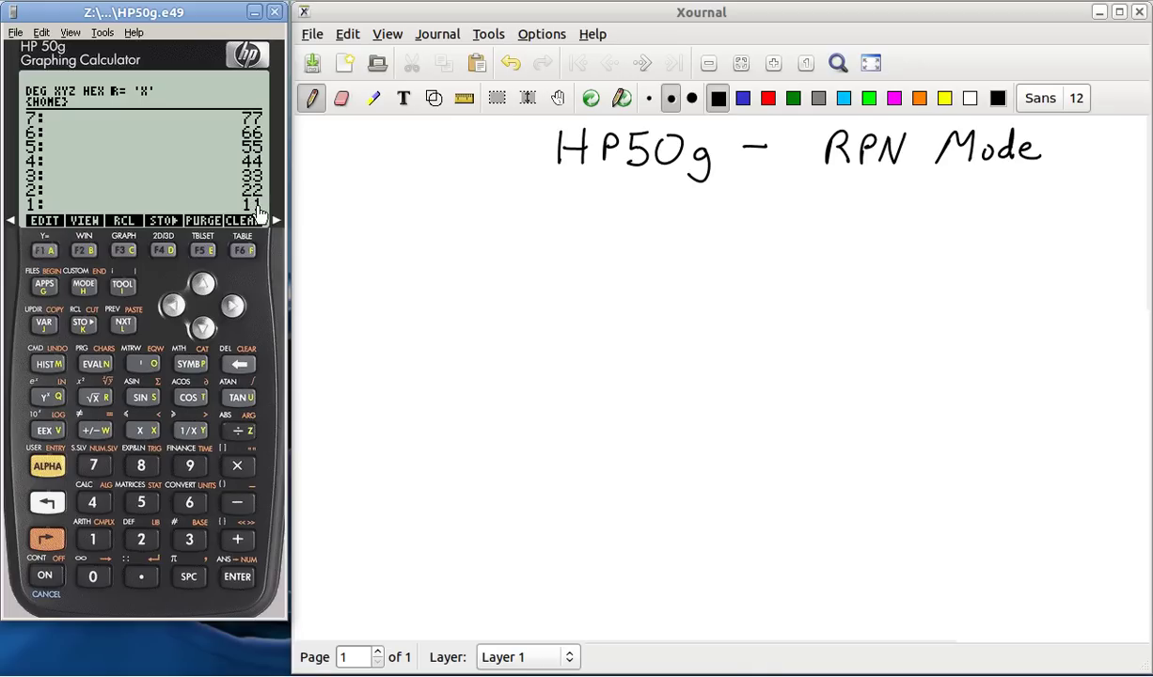
left_click(234, 310)
left_click(234, 310)
left_click(234, 311)
left_click(235, 310)
left_click(232, 304)
left_click(234, 309)
left_click(235, 309)
left_click(236, 311)
Write the level label 2 and erase the stray x and v marks
left_click_drag(368, 219, 394, 238)
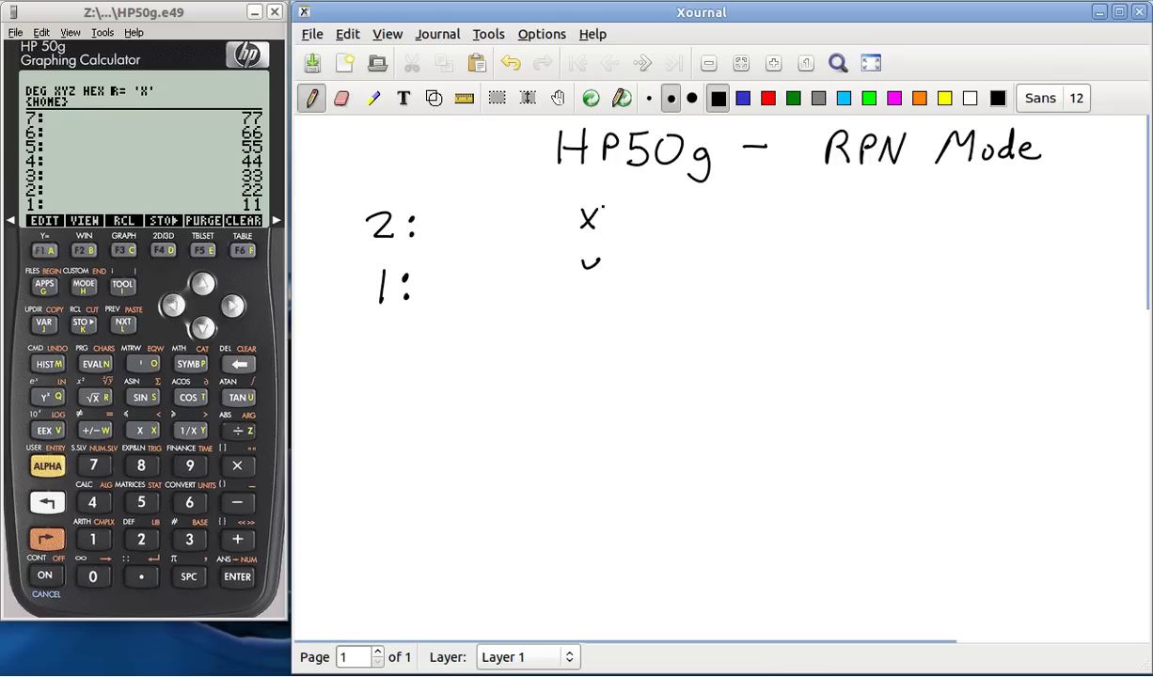
key("shift+ctrl+e")
left_click_drag(591, 195, 607, 255)
key("shift+ctrl+p")
Write 22 beside Y and 11 beside X, and sketch 22 divided by 11
mouse_move(700, 209)
left_mouse_down()
mouse_move(724, 227)
mouse_move(766, 228)
left_mouse_up()
left_click(737, 219)
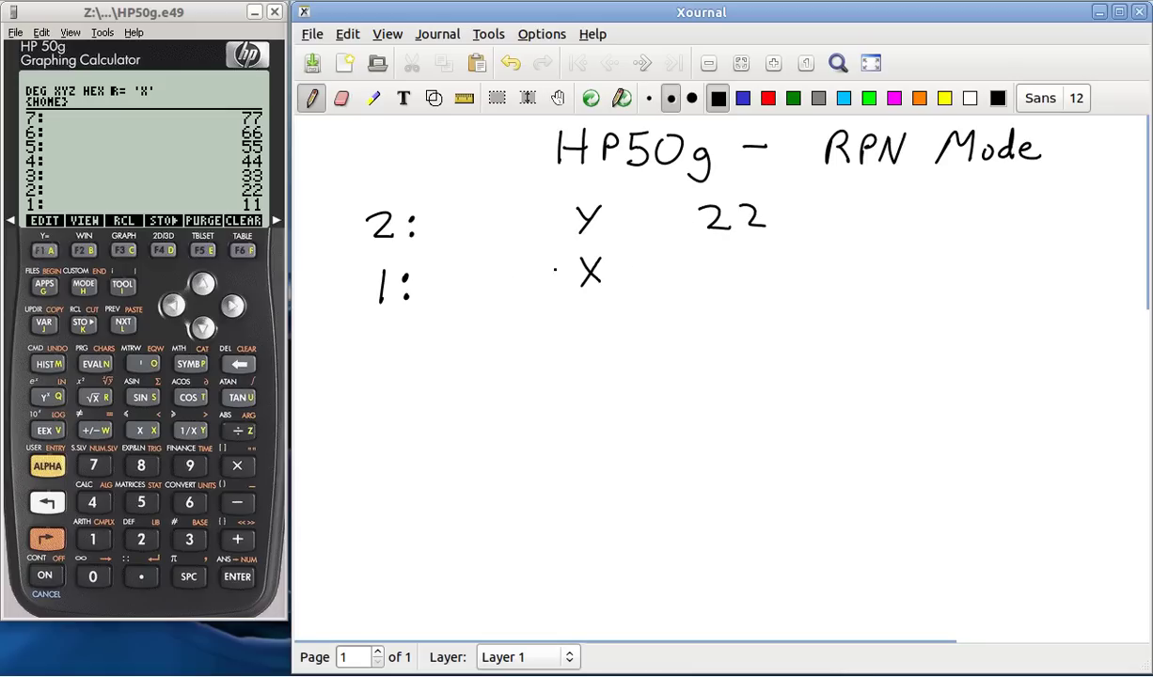
mouse_move(725, 256)
left_mouse_down()
mouse_move(719, 281)
mouse_move(749, 279)
left_mouse_up()
left_click(761, 264)
mouse_move(851, 247)
left_mouse_down()
mouse_move(874, 272)
mouse_move(900, 257)
mouse_move(909, 272)
mouse_move(844, 234)
mouse_move(951, 231)
left_mouse_up()
left_click_drag(801, 241, 797, 267)
left_click_drag(822, 244, 813, 266)
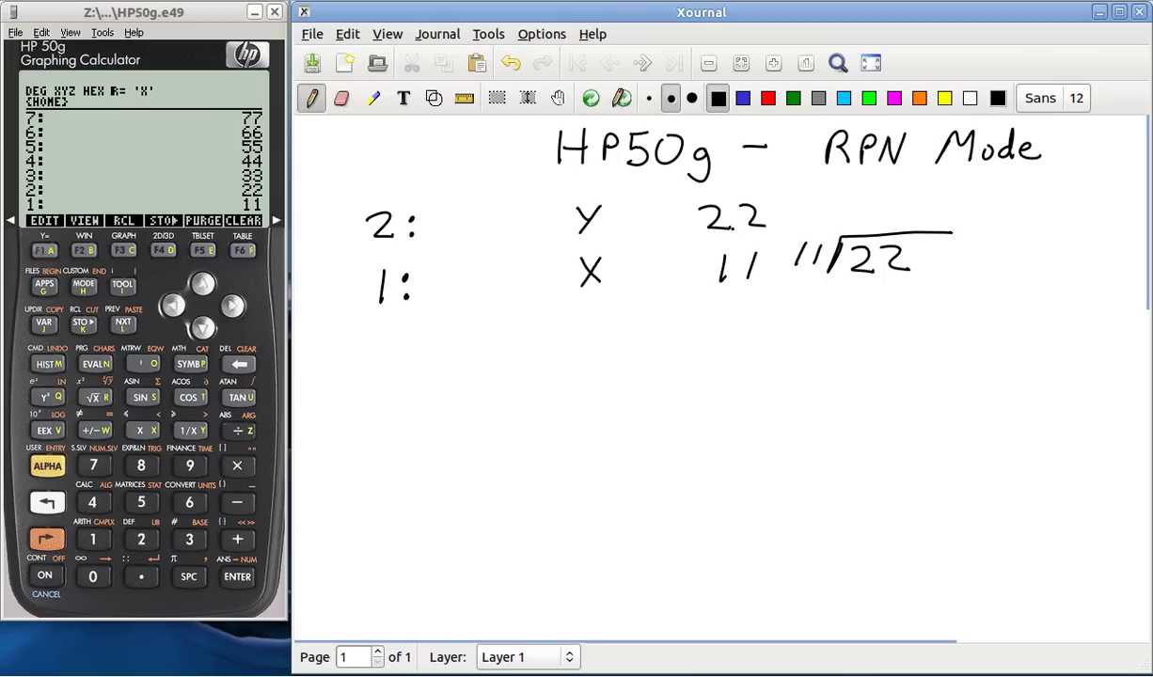
left_click(235, 304)
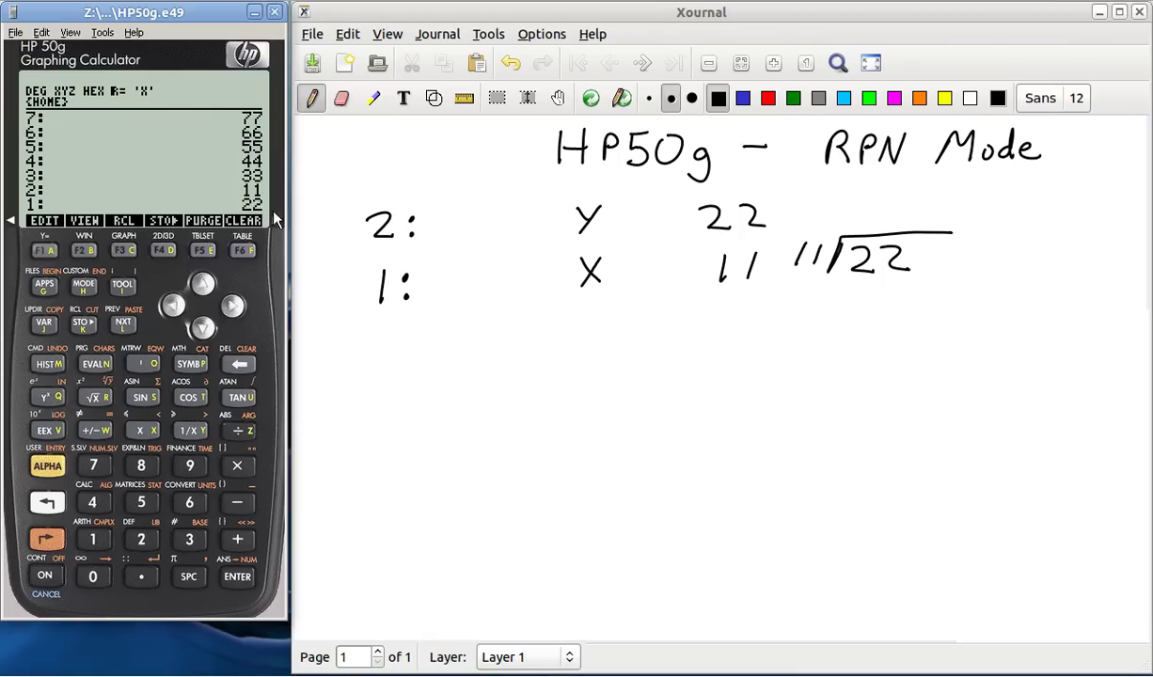
left_click(242, 432)
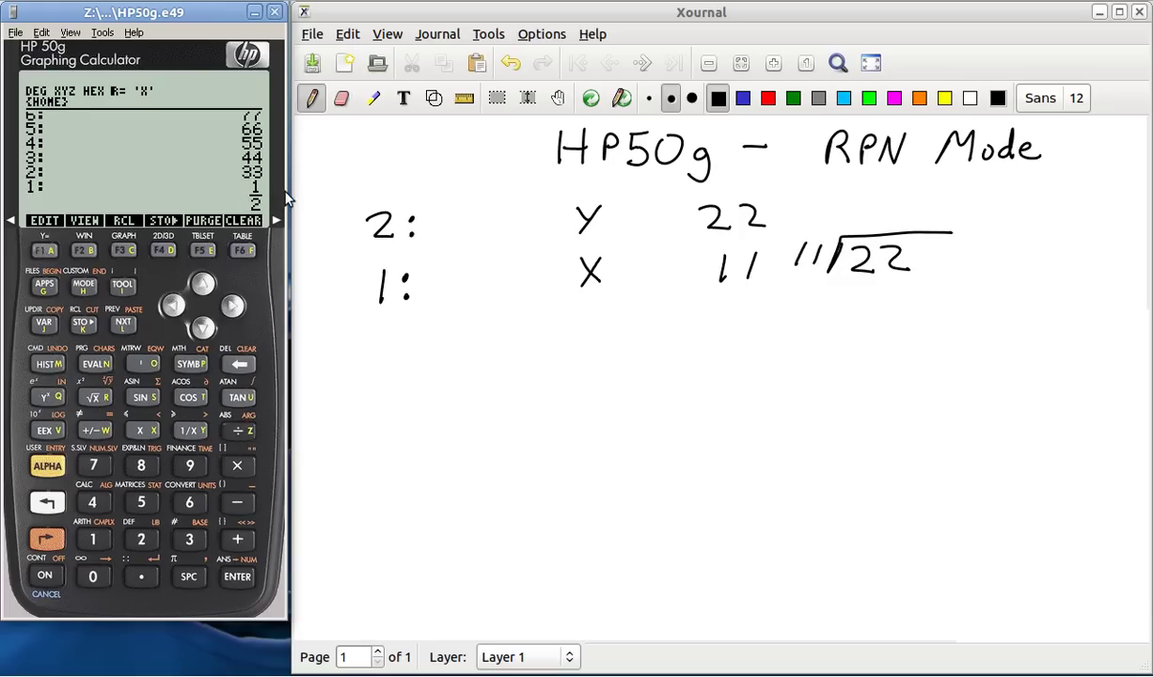
left_click(239, 363)
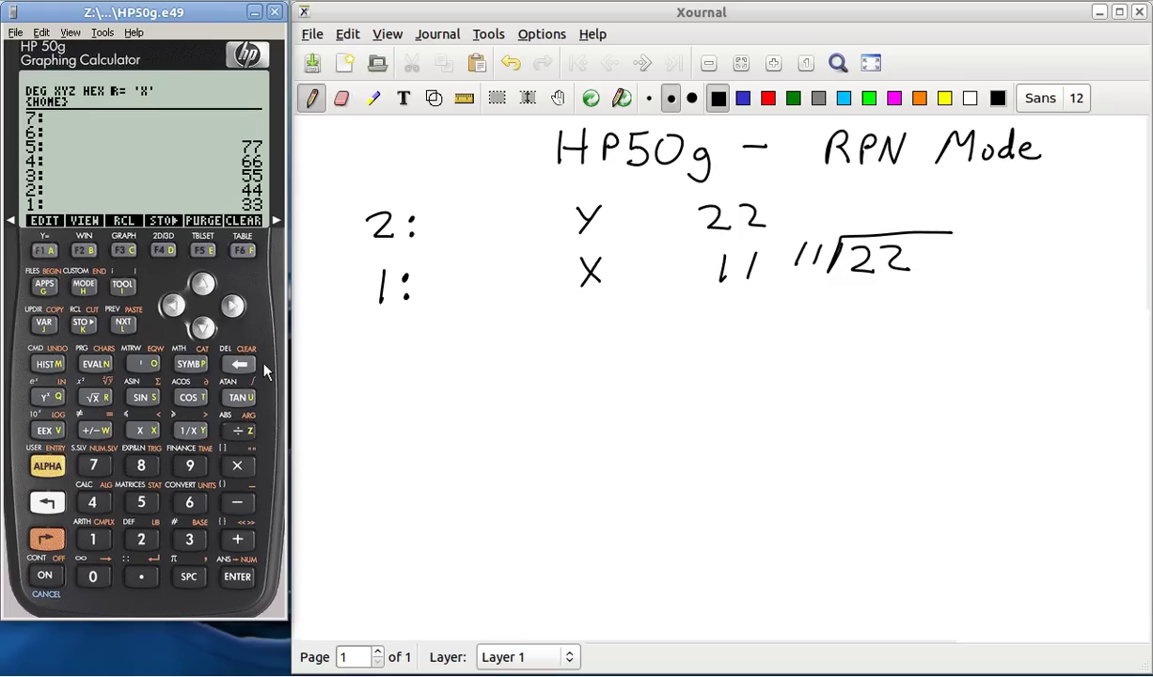
left_click(141, 539)
left_click(142, 538)
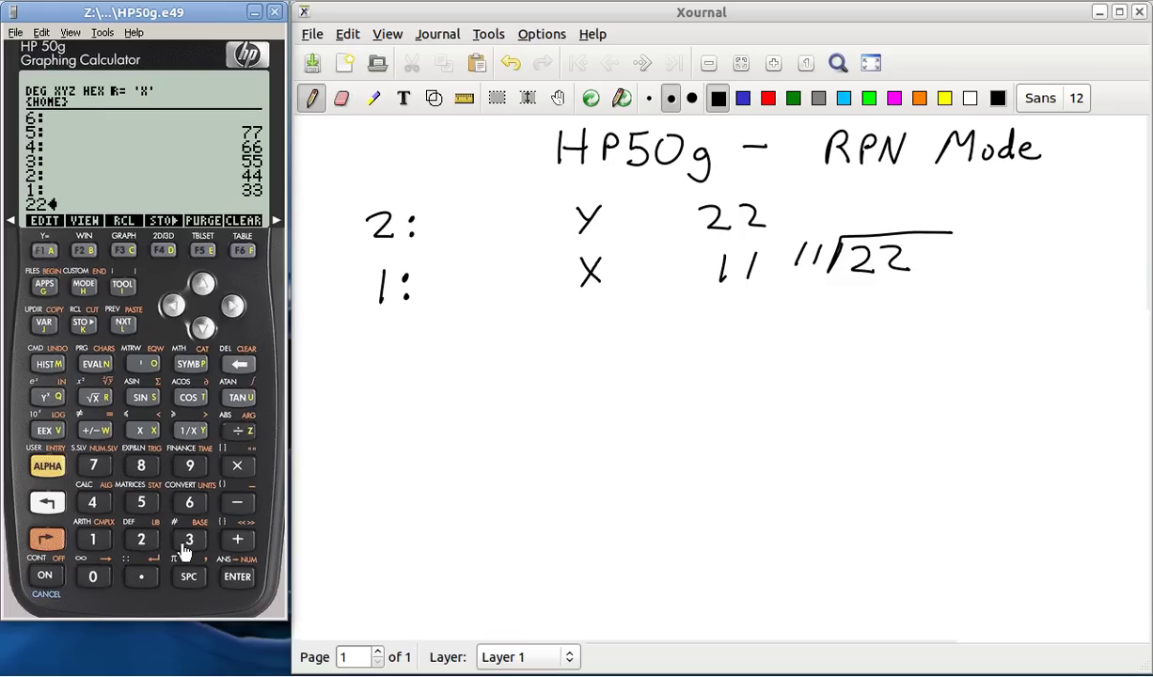
left_click(238, 576)
left_click(93, 539)
left_click(93, 538)
left_click(241, 572)
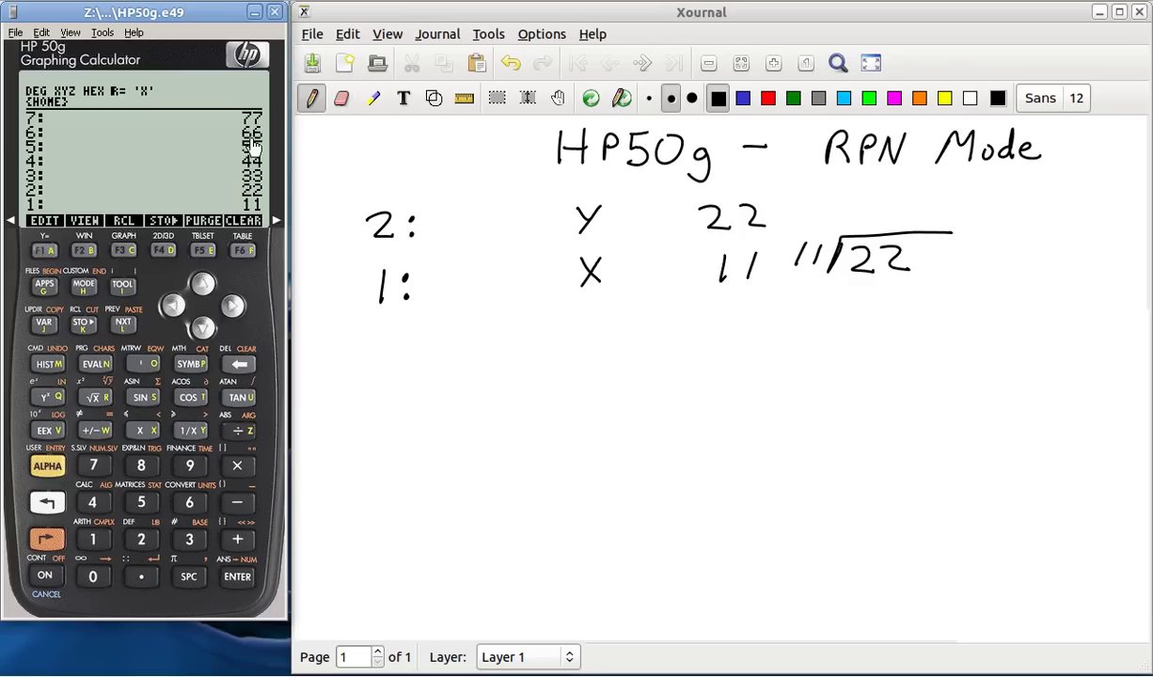
Wipe the handwritten stack notes, then cycle the calculator's soft-key menu with NXT twice
mouse_move(772, 263)
left_mouse_down()
mouse_move(954, 234)
mouse_move(738, 236)
mouse_move(759, 204)
mouse_move(764, 260)
mouse_move(560, 238)
mouse_move(590, 276)
mouse_move(575, 286)
mouse_move(391, 215)
mouse_move(389, 273)
mouse_move(401, 301)
left_mouse_up()
key("ctrl+shift+p")
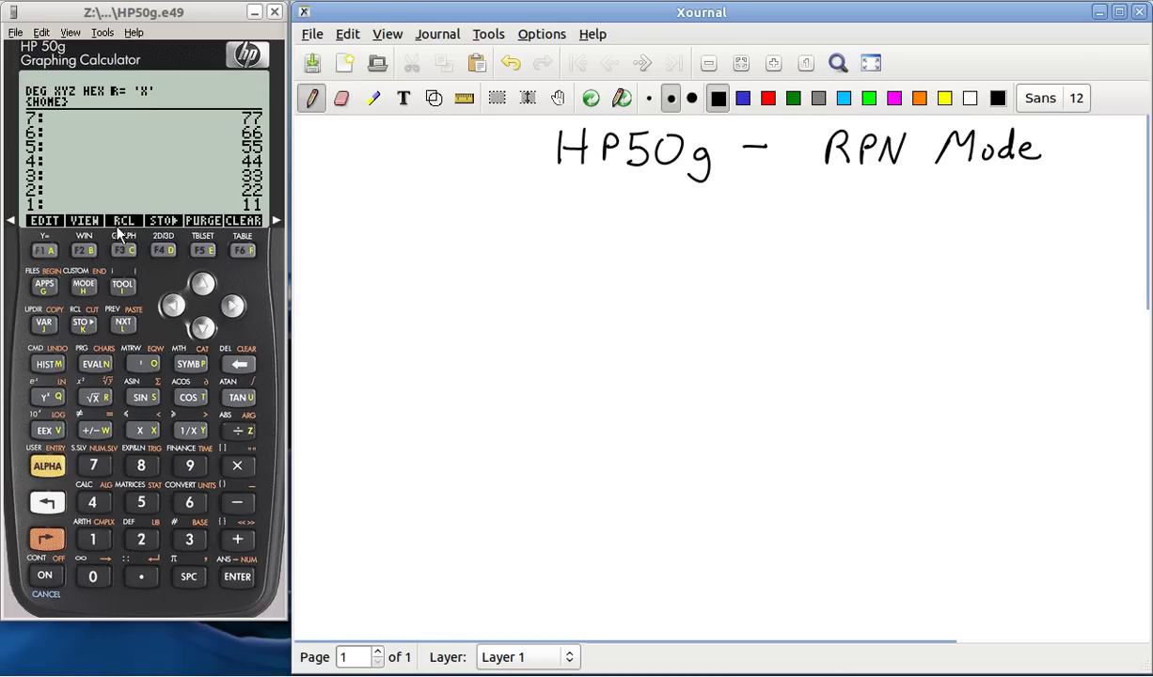
left_click(122, 325)
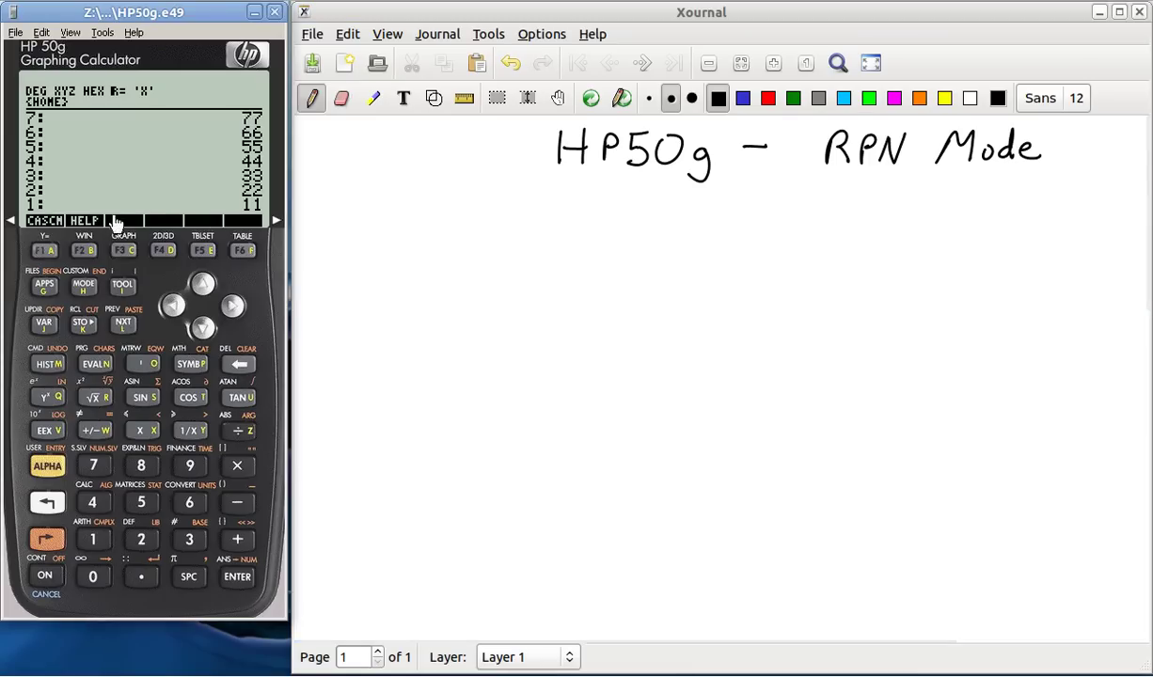
left_click(123, 325)
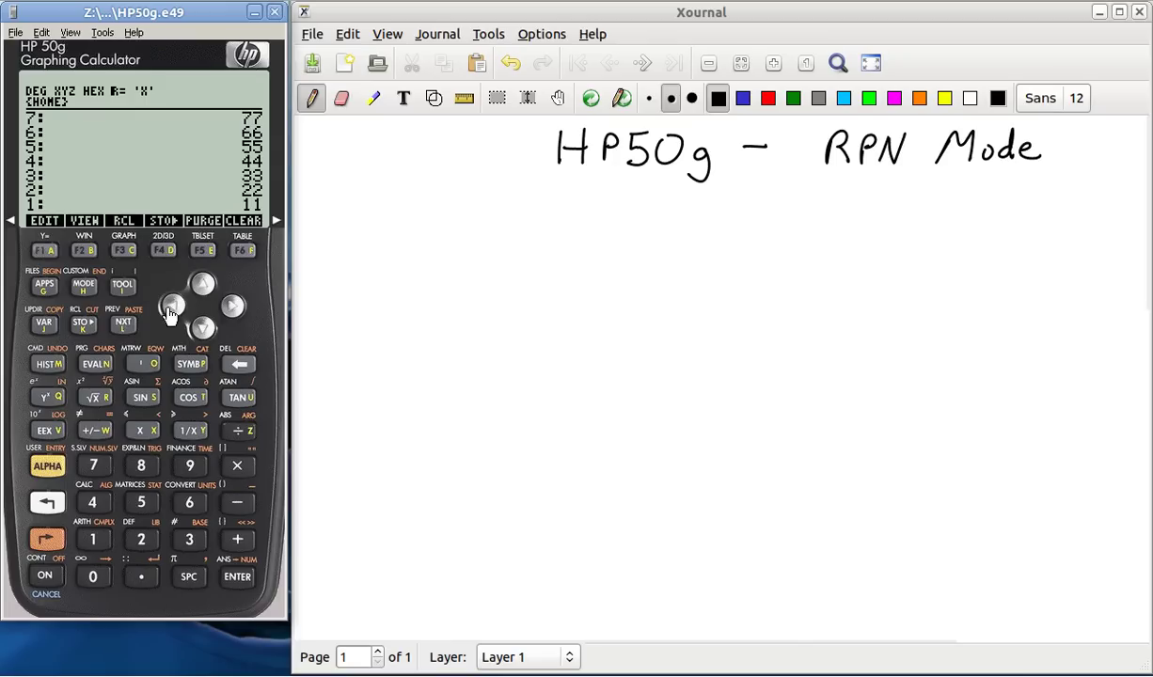
Drop 11 from the stack and key in 9998877 on the command line
left_click(237, 366)
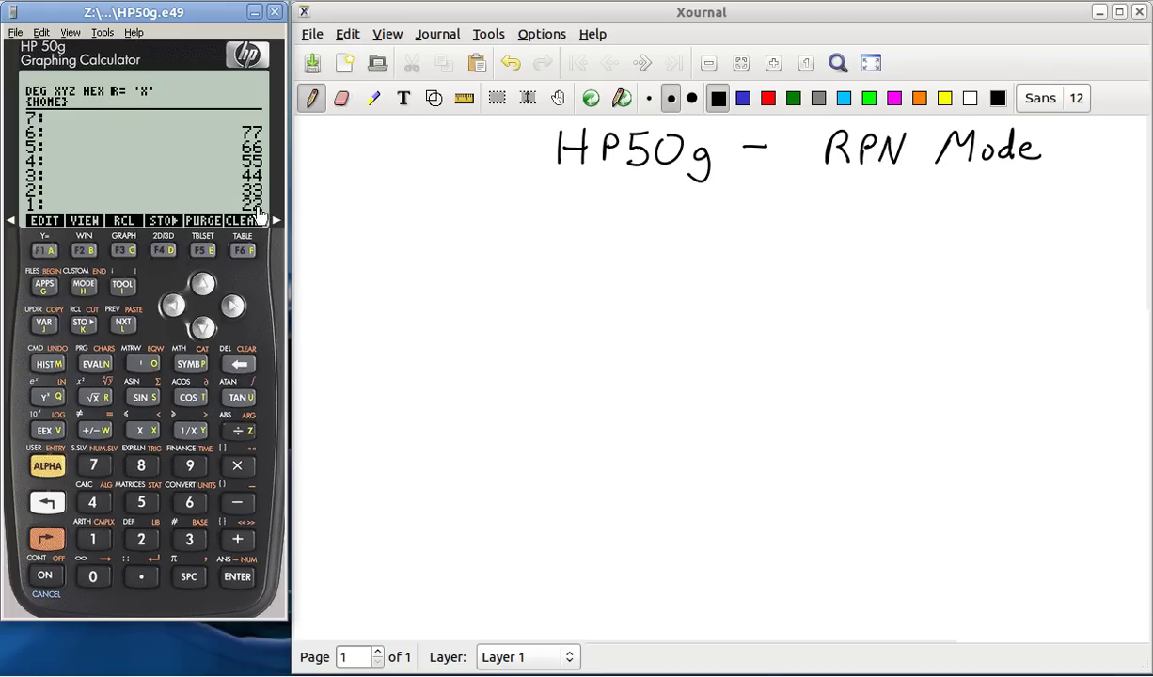
left_click(184, 461)
left_click(185, 461)
left_click(184, 461)
left_click(184, 461)
left_click(141, 465)
left_click(141, 466)
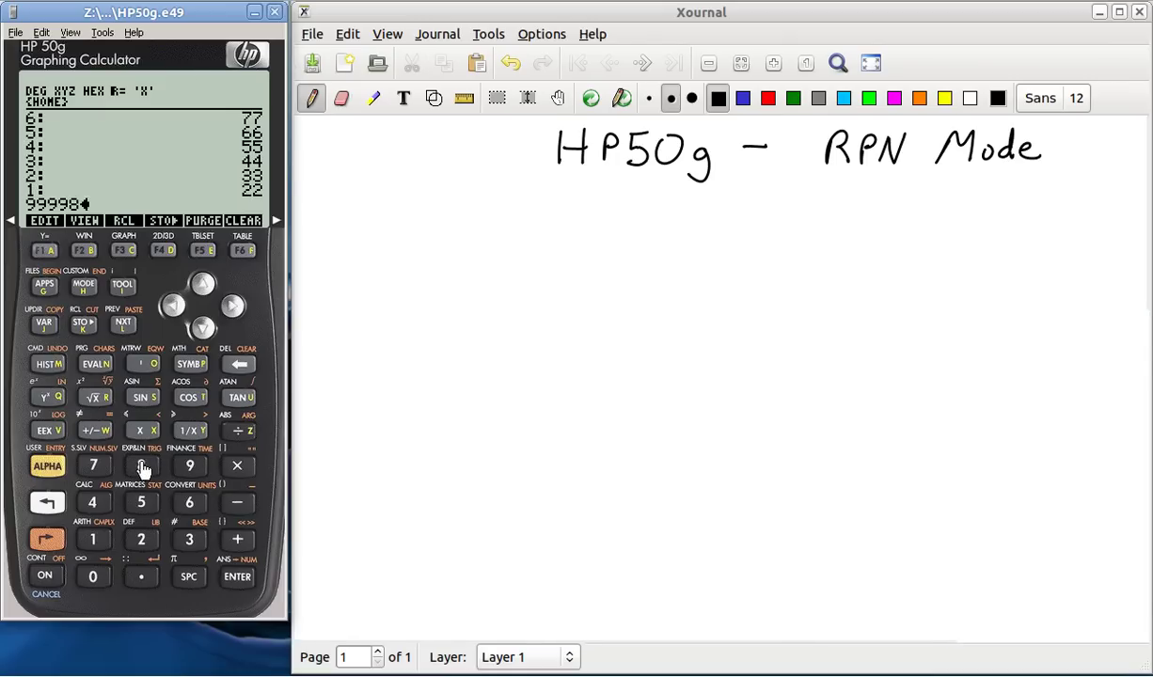
left_click(141, 465)
left_click(93, 465)
left_click(93, 465)
left_click(93, 466)
Delete the typed digits down to a single 9 and enter 9 onto the stack
left_click(243, 366)
left_click(240, 369)
left_click(240, 371)
left_click(240, 374)
left_click(240, 373)
left_click(241, 372)
left_click(240, 372)
left_click(241, 372)
left_click(243, 372)
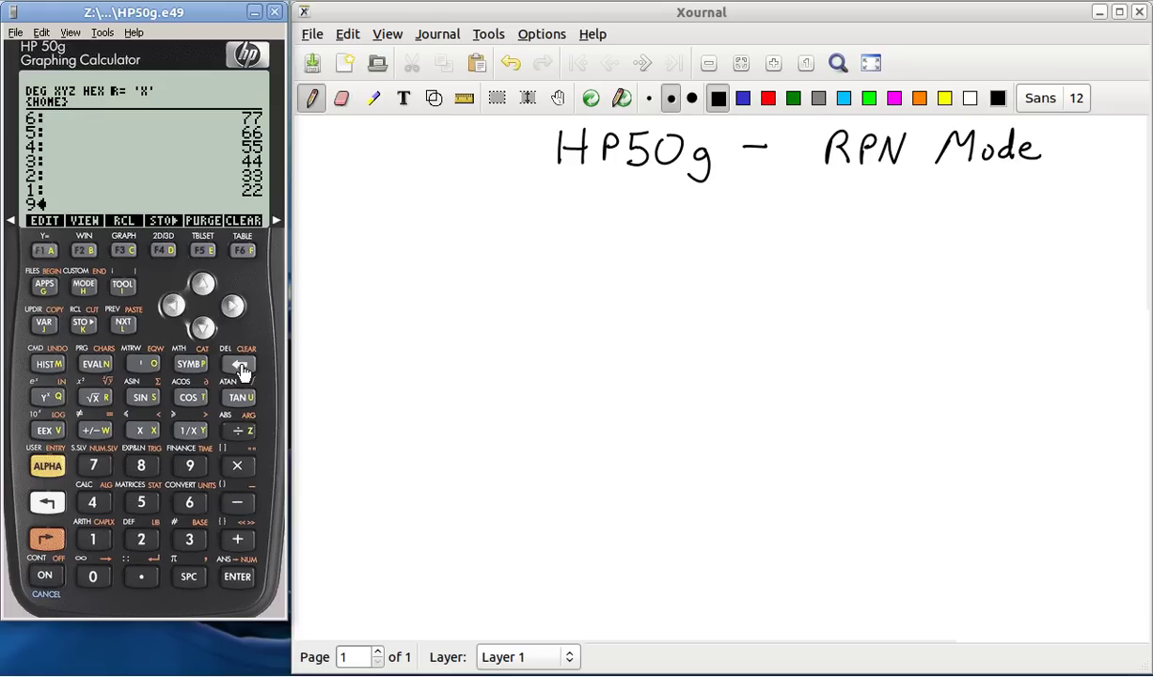
left_click(237, 574)
Drop 9 and 22, then clear the whole stack with right-shift CLEAR
left_click(240, 365)
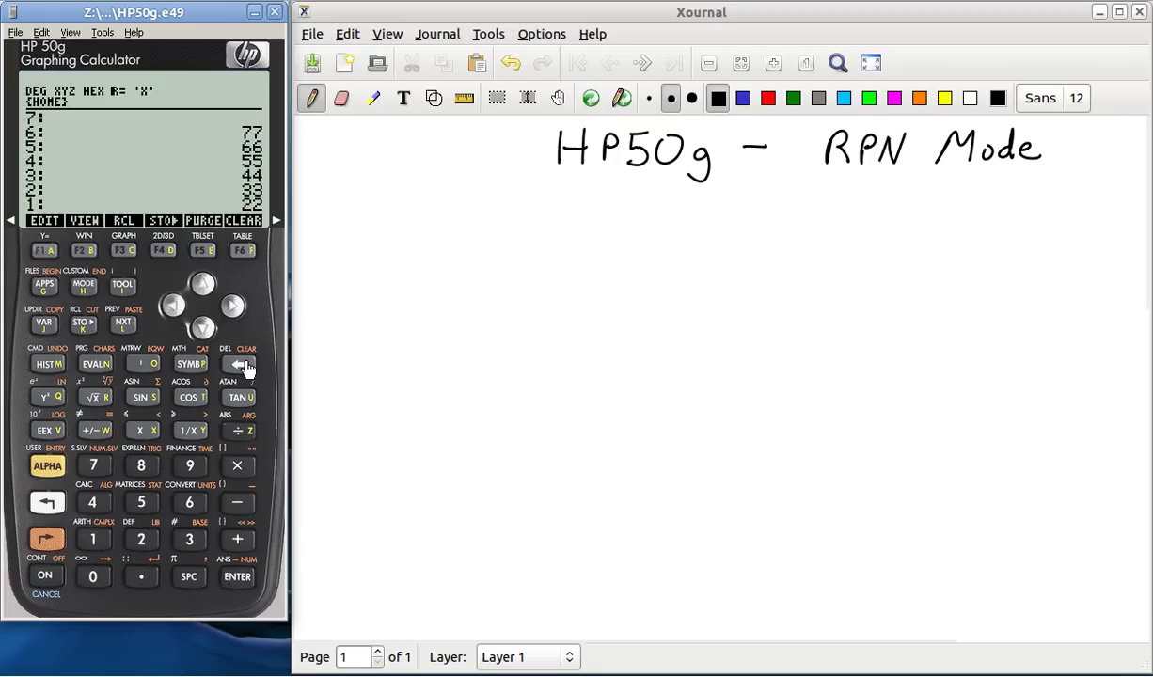
left_click(243, 366)
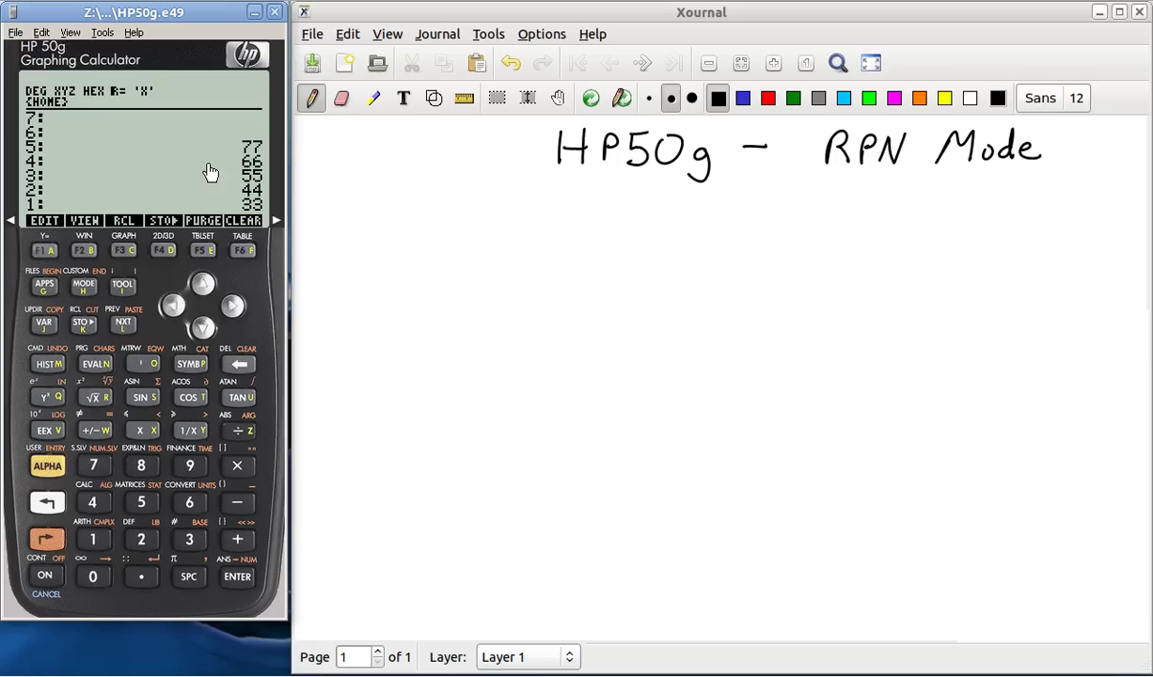
left_click(45, 541)
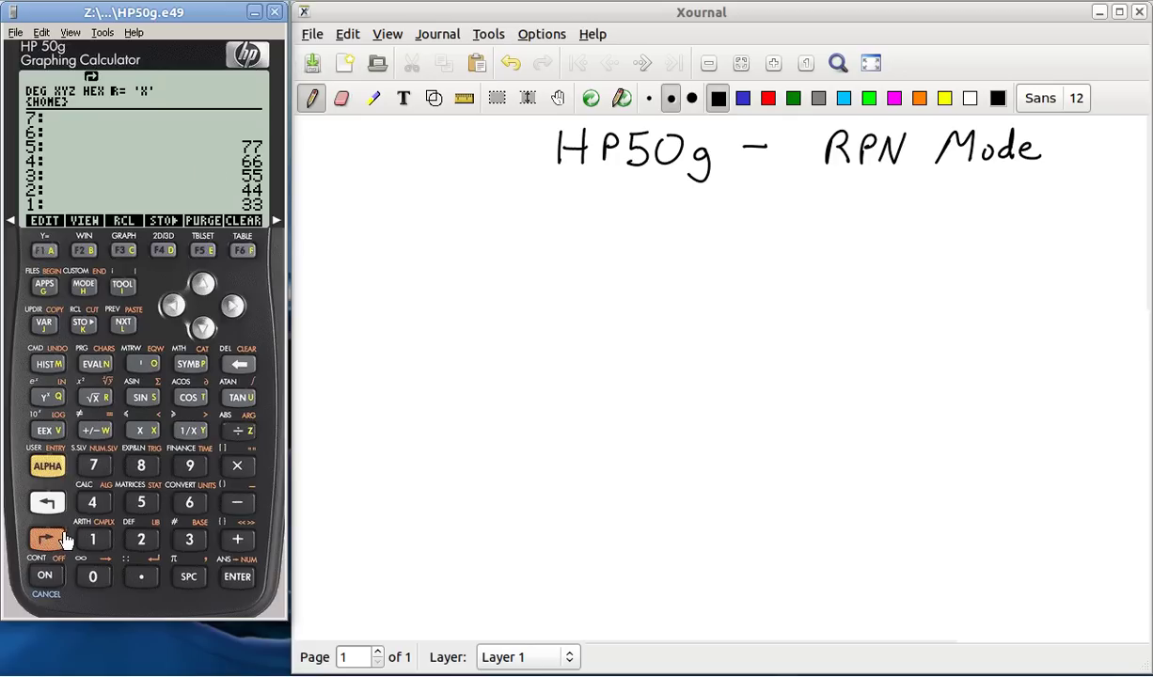
left_click(242, 364)
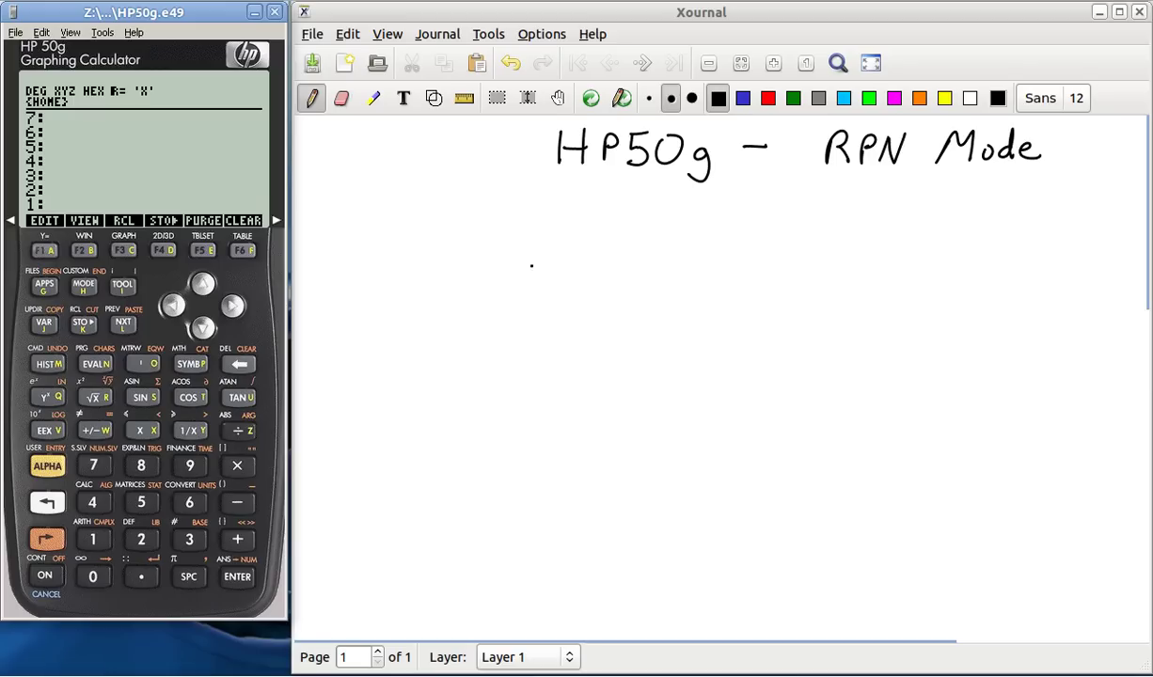
Draw a downward arrow's shaft and arrowhead beneath the 'HP50g - RPN Mode' title
mouse_move(523, 230)
left_mouse_down()
mouse_move(525, 424)
mouse_move(488, 411)
left_mouse_up()
left_click_drag(526, 461, 563, 408)
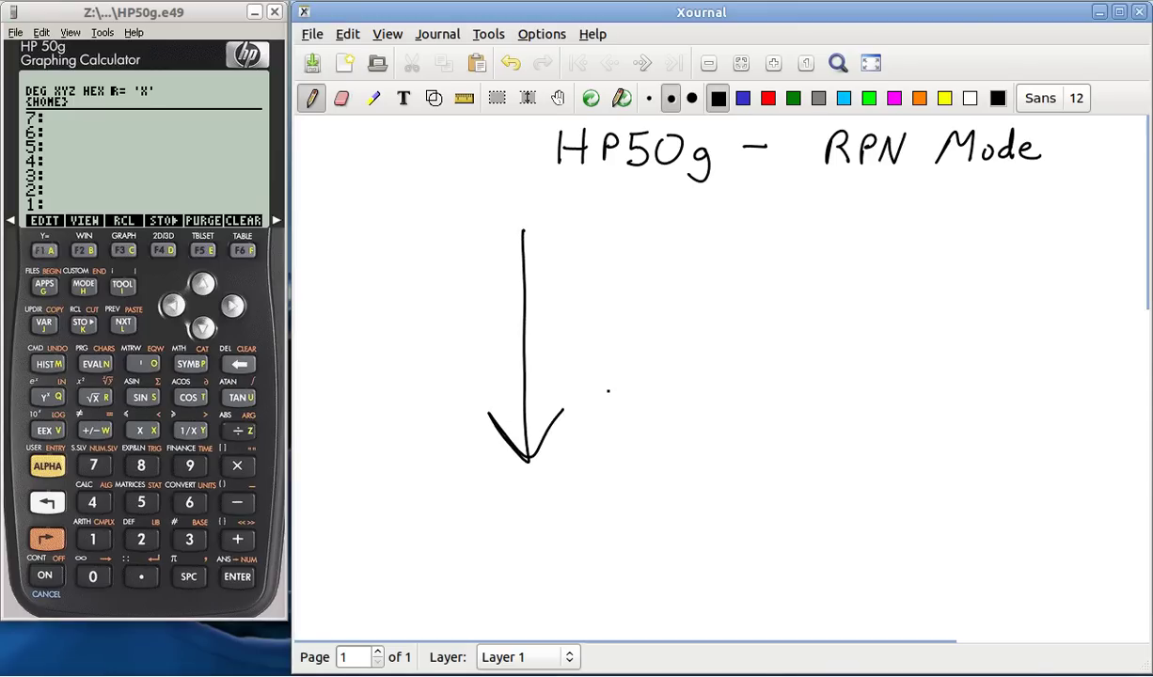